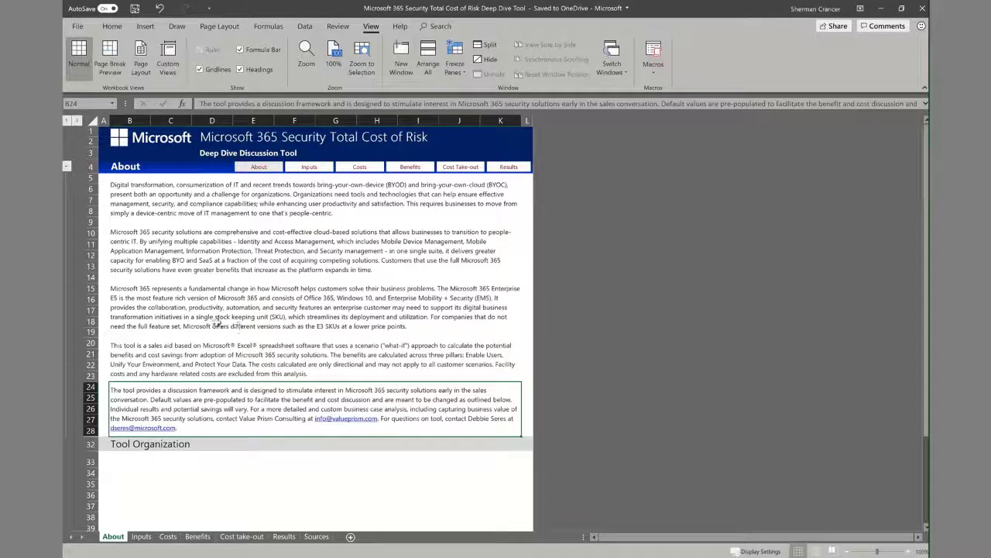
Open the Inputs sheet and review the company information, staff information and other metrics, including the help desk salary entry
click(139, 536)
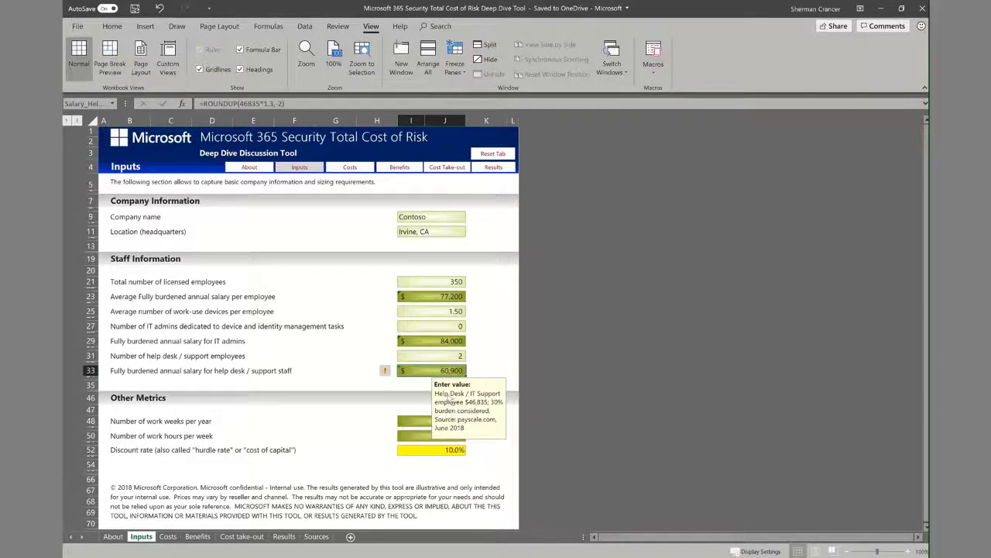
click(298, 299)
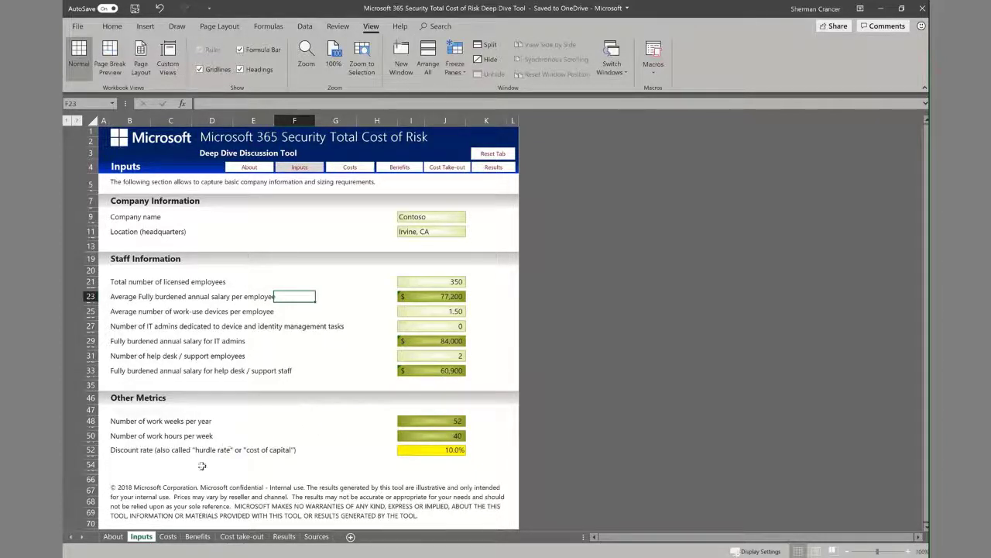
Open the Costs sheet and examine the Software Costs and Deployment Costs sections, including the consultants' labor cost per hour
click(168, 536)
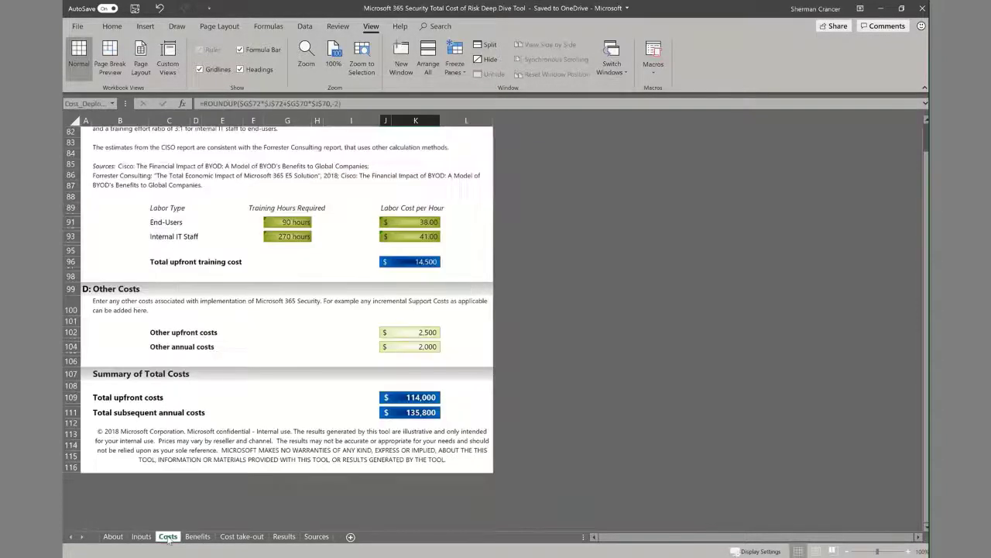
scroll(281, 383, up, 20)
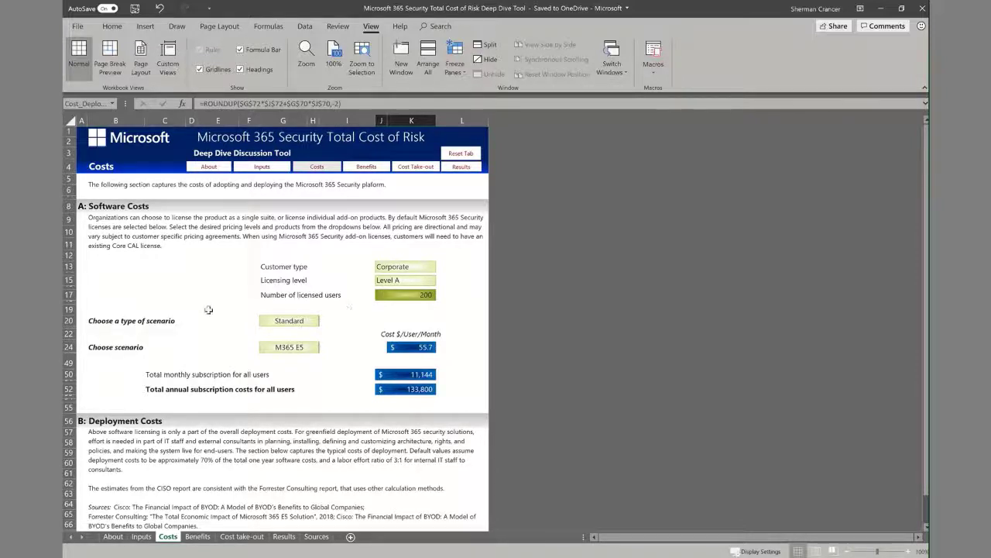
mouse_move(439, 4)
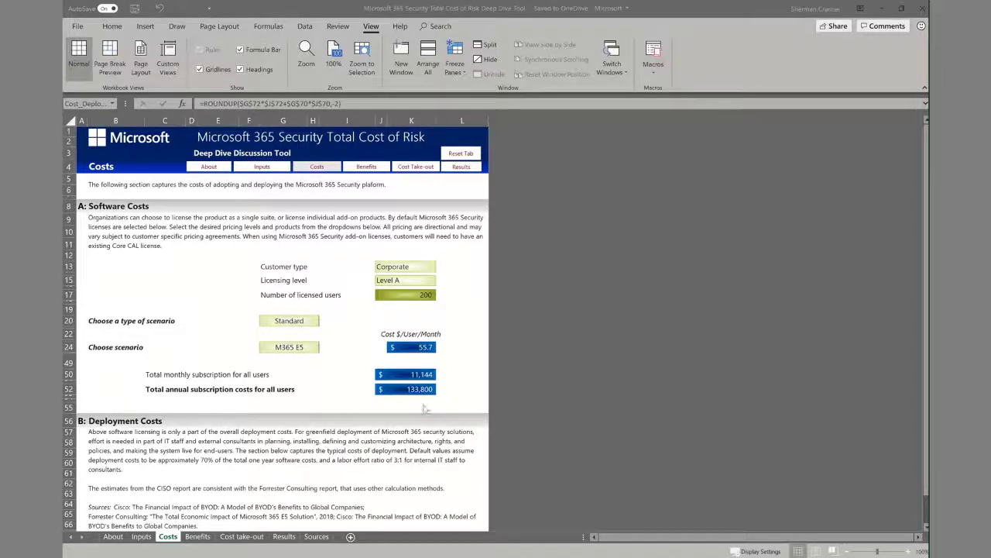
scroll(319, 394, down, 5)
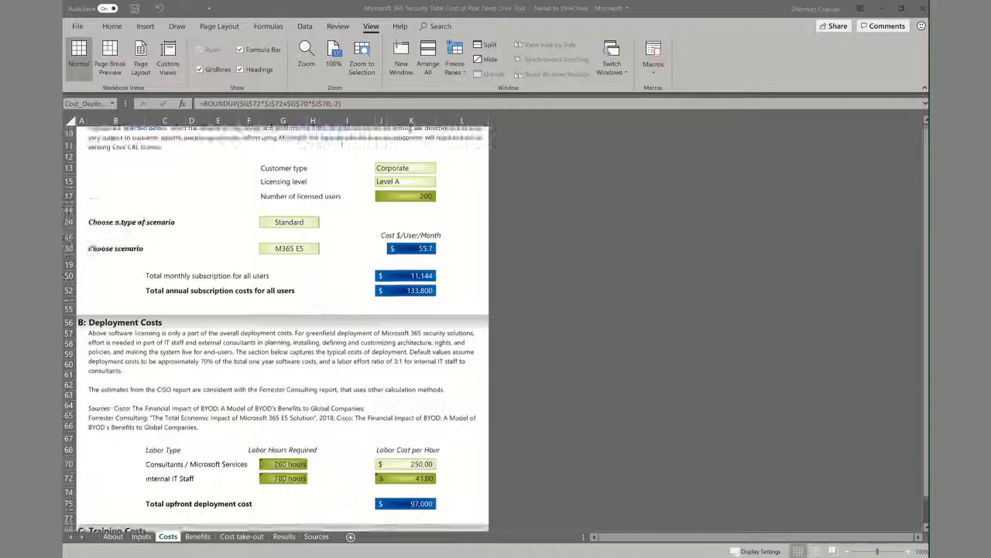
scroll(318, 391, down, 1)
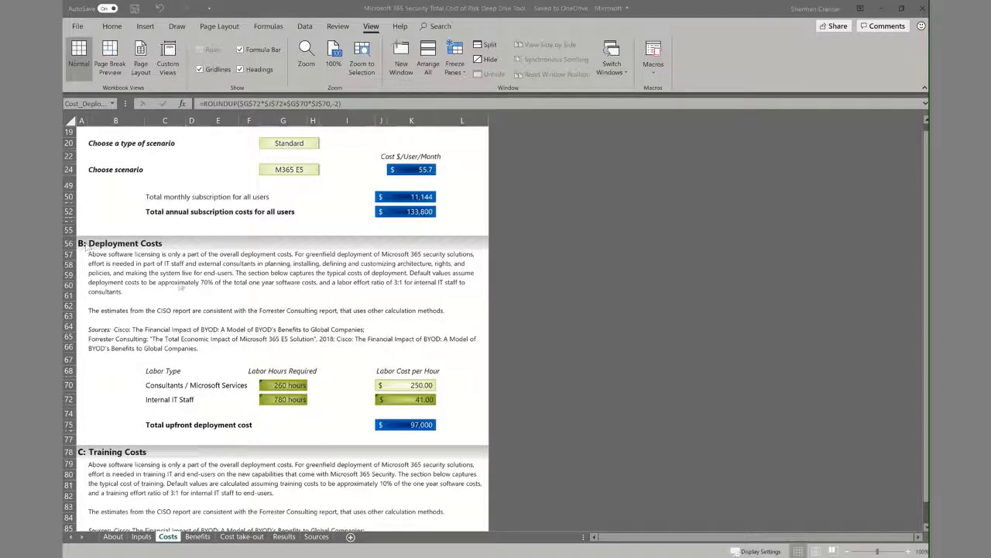
click(417, 385)
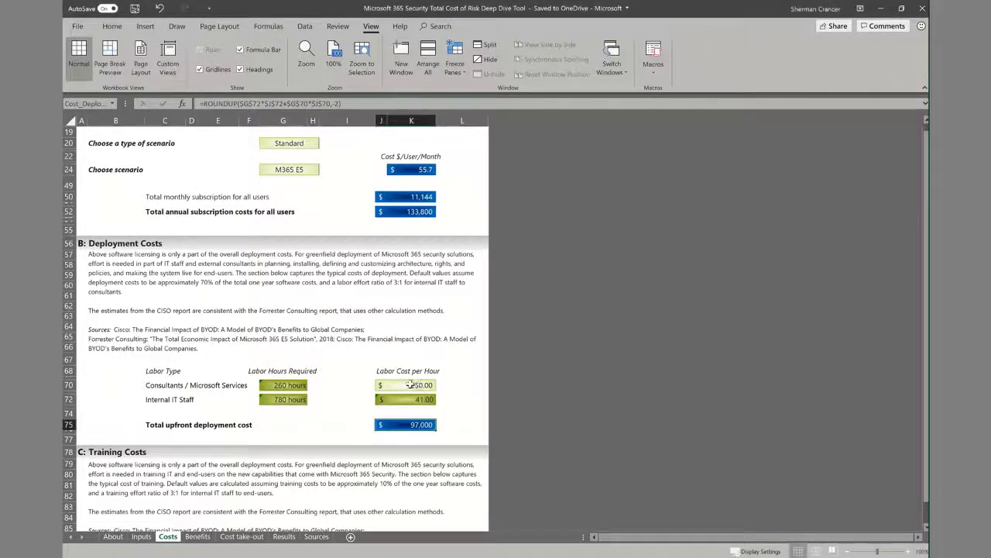
click(459, 358)
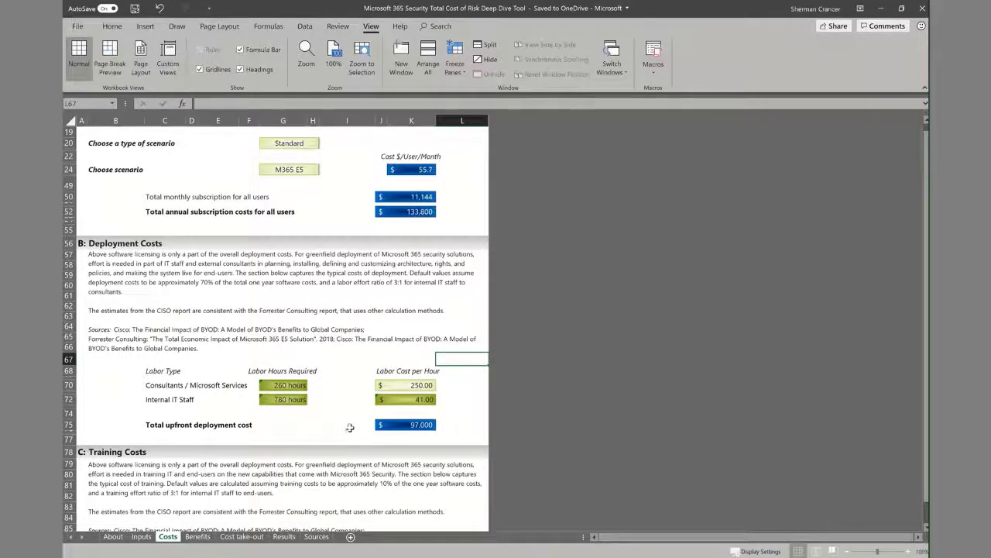
Examine the Training Costs, Other Costs and Summary of Total Costs sections of the Costs sheet
scroll(350, 426, down, 6)
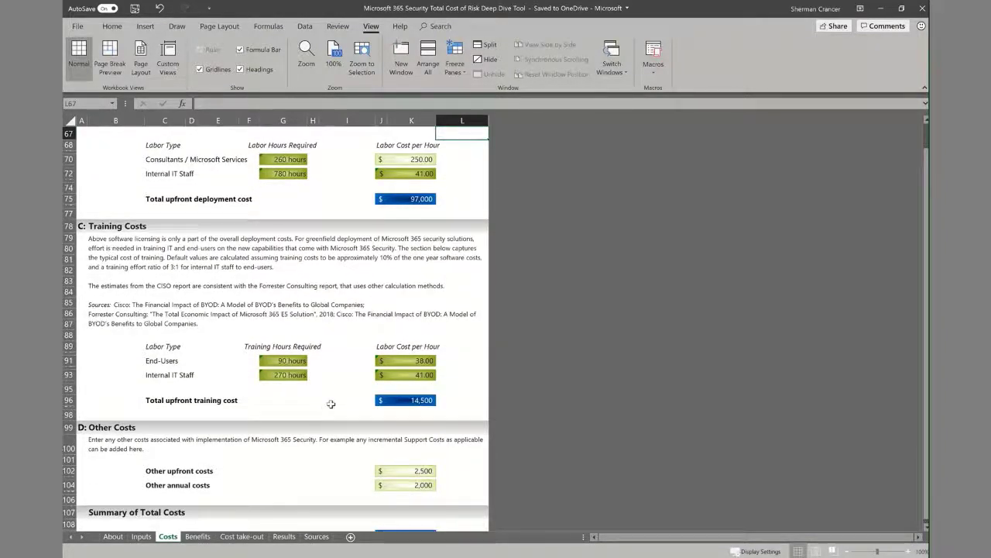
scroll(348, 417, down, 1)
scroll(348, 417, down, 4)
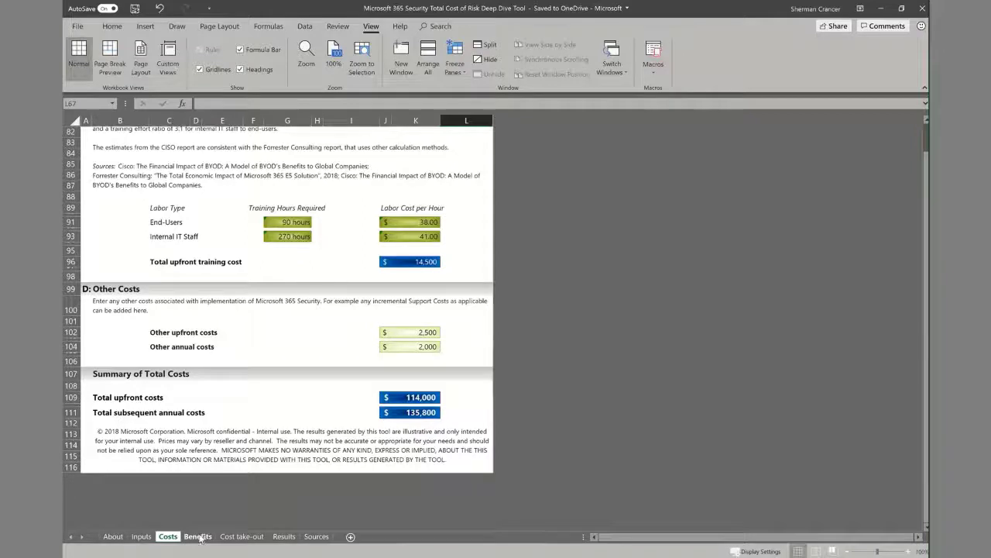
Open the Benefits sheet and compare its Summary of Cost Savings and Benefits with the Costs sheet's Summary of Total Costs
mouse_move(438, 11)
click(198, 536)
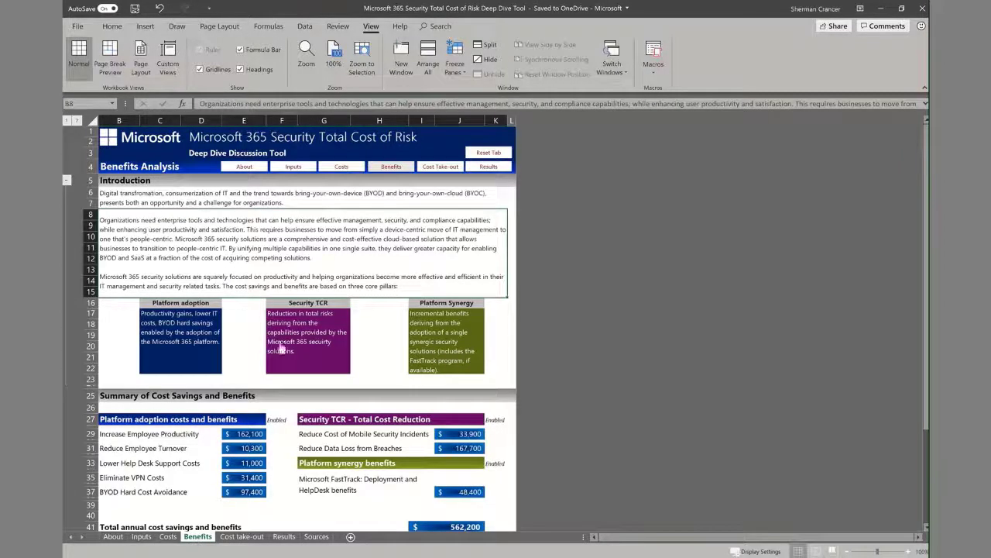
scroll(271, 314, down, 1)
scroll(270, 314, up, 1)
scroll(291, 465, down, 4)
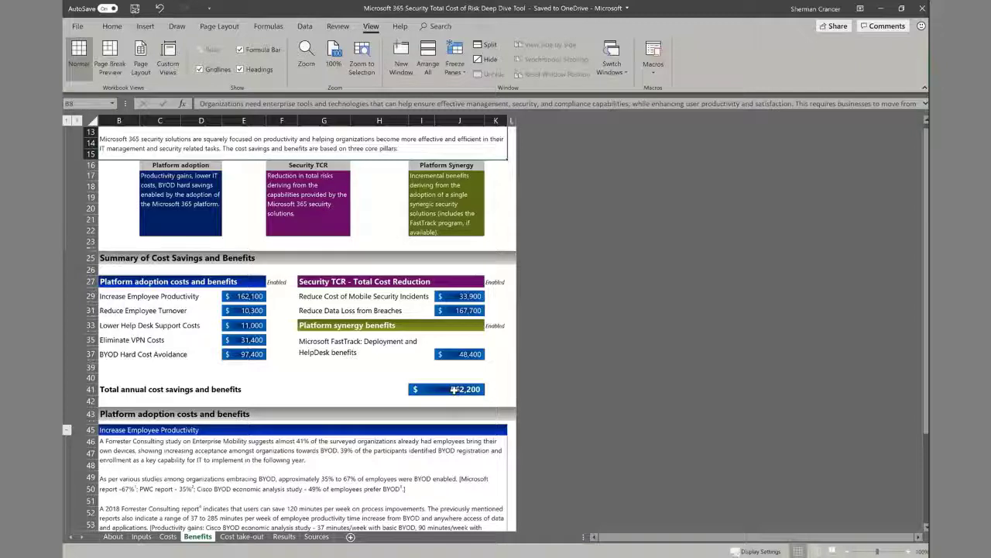
click(168, 537)
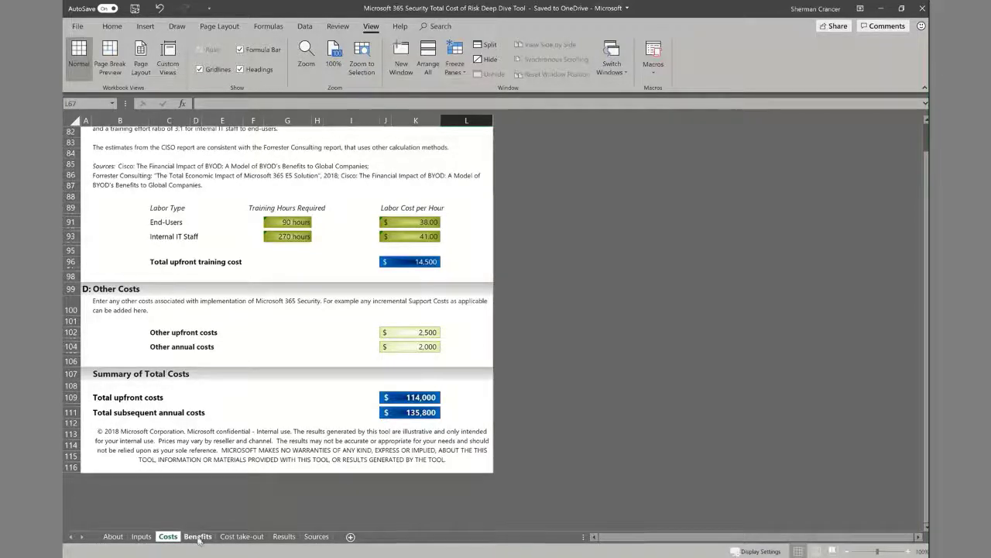
click(199, 536)
Examine the Increase Employee Productivity and Reduce Employee Turnover calculations on the Benefits sheet
scroll(399, 438, down, 5)
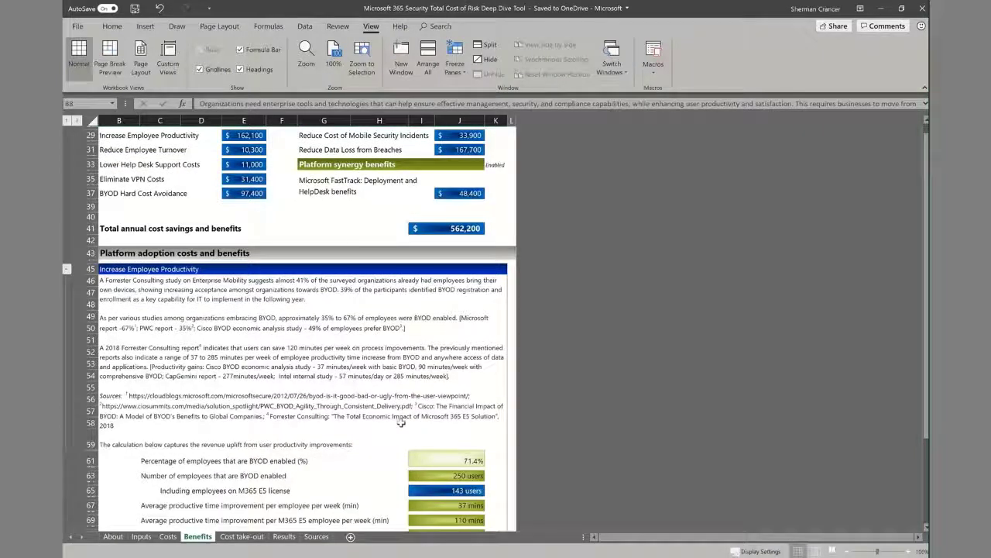
scroll(398, 426, down, 5)
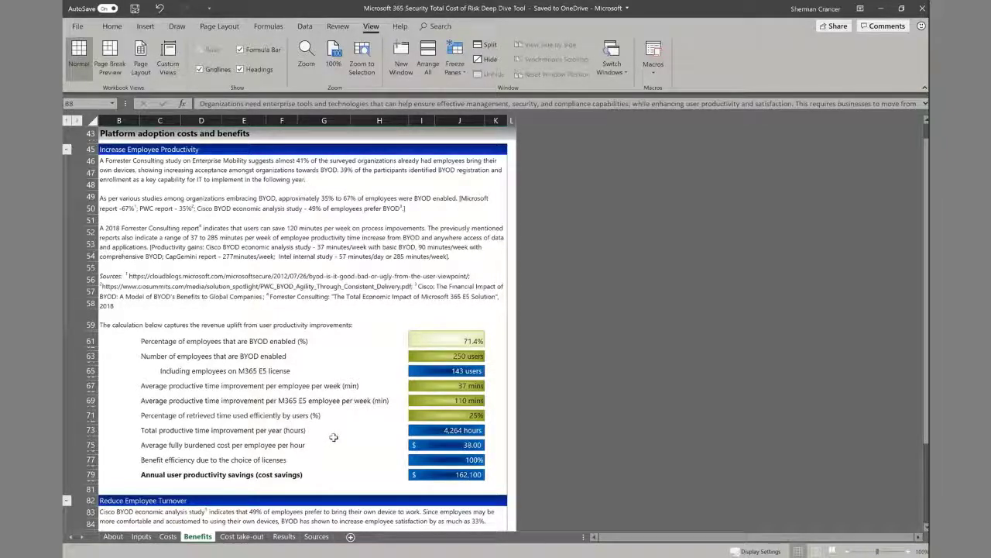
scroll(333, 437, down, 5)
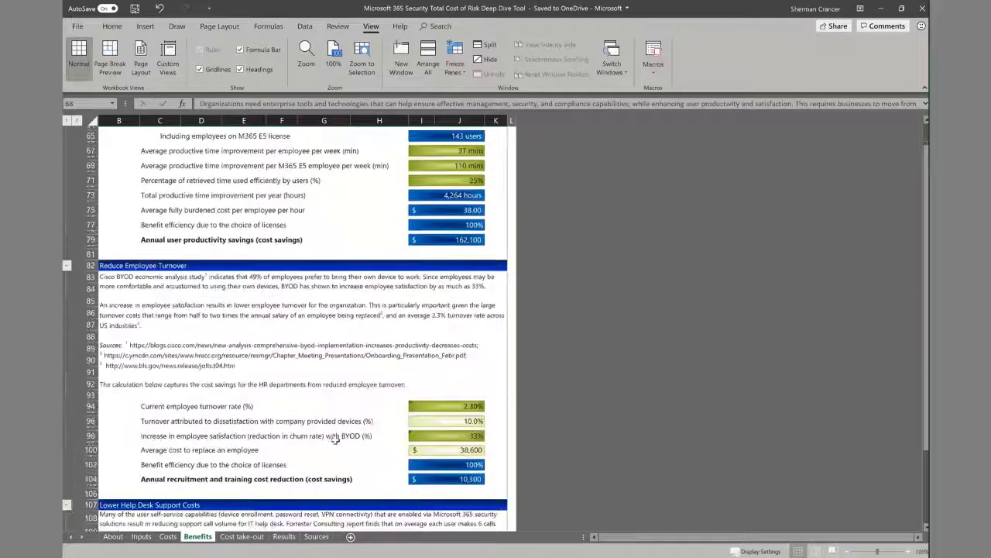
scroll(336, 436, down, 1)
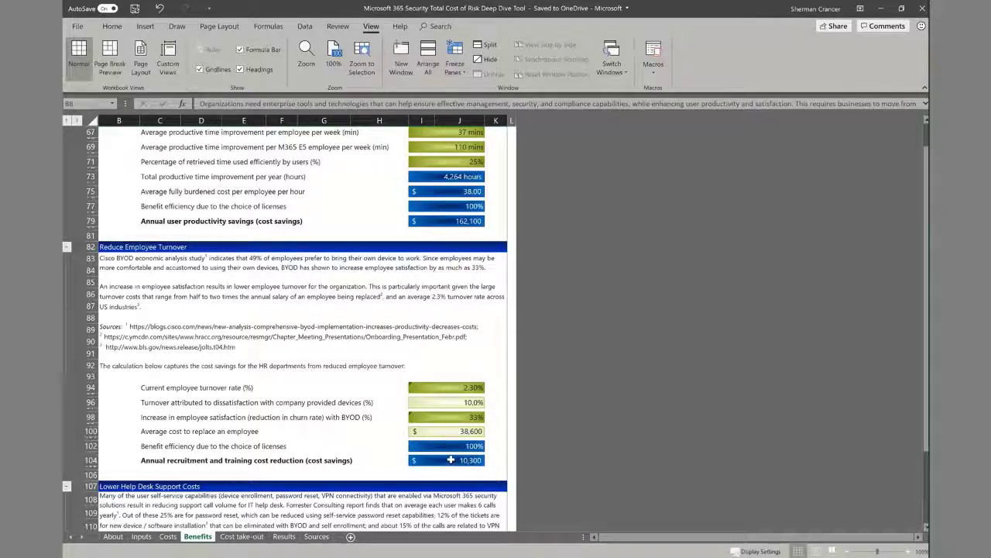
Examine the Lower Help Desk Support Costs calculation and the default-value notes for device enrollment, password reset and VPN connectivity calls
scroll(450, 460, down, 7)
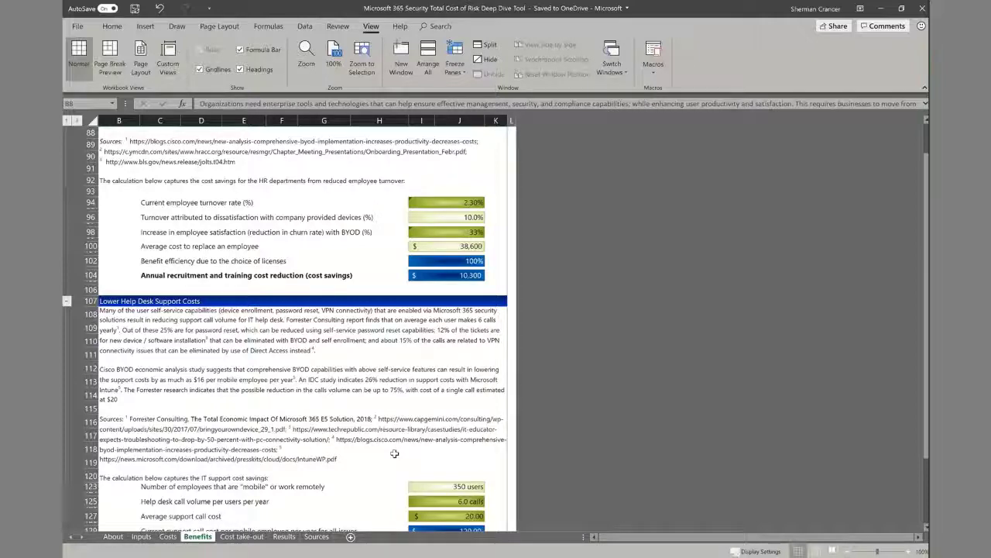
scroll(389, 449, down, 5)
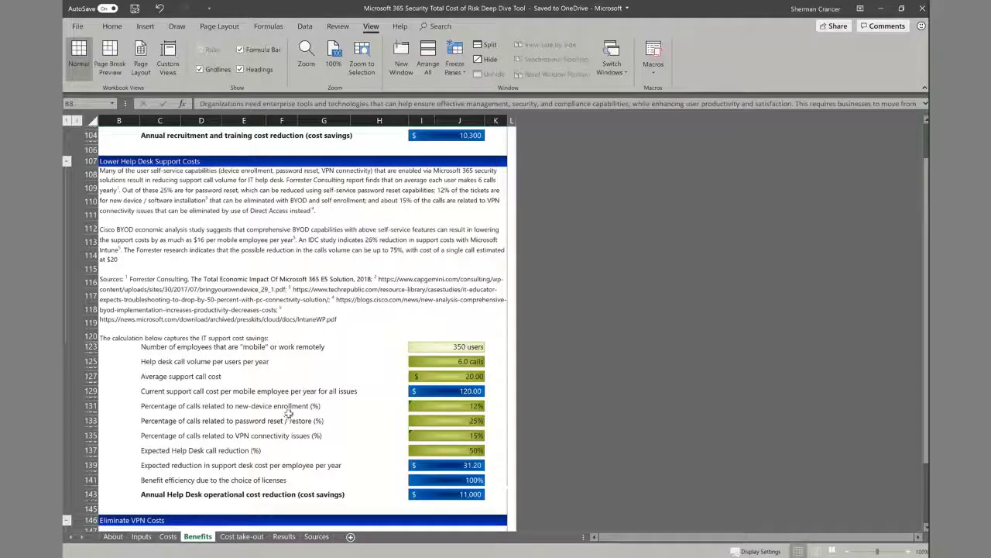
click(457, 409)
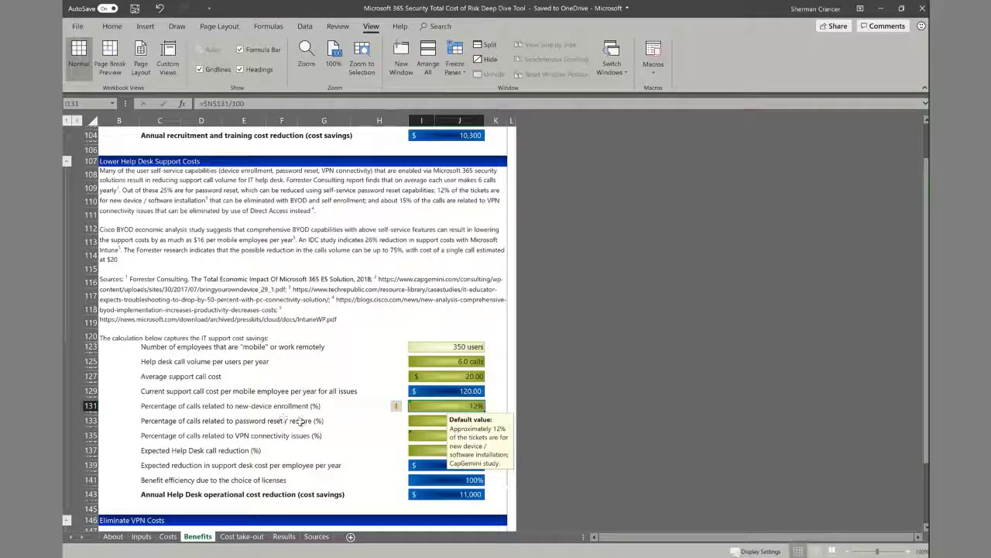
click(423, 420)
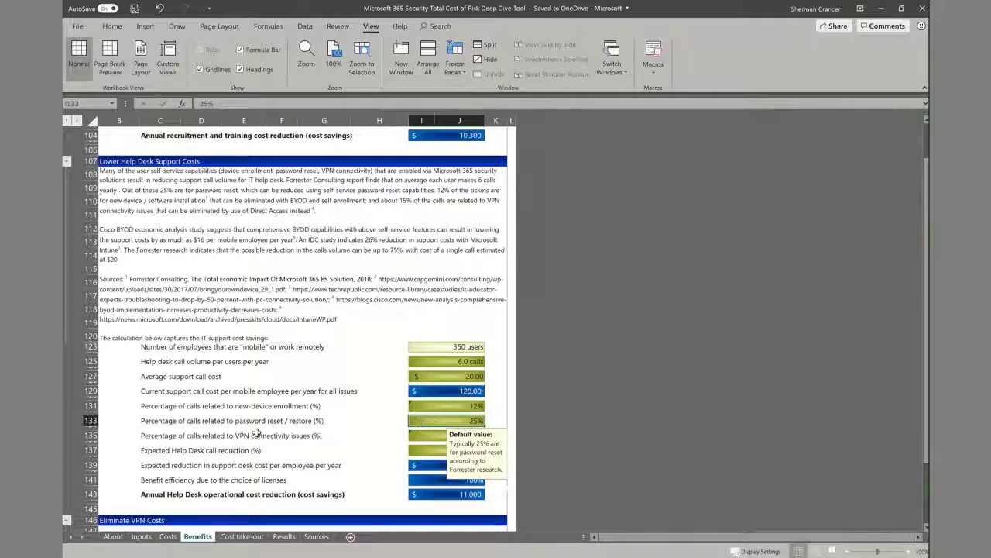
click(435, 435)
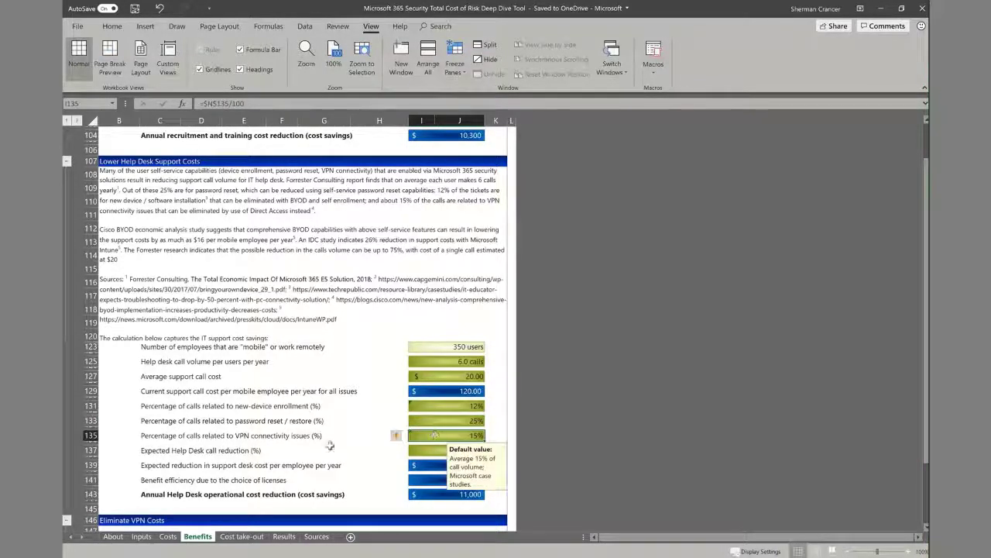
scroll(371, 420, down, 2)
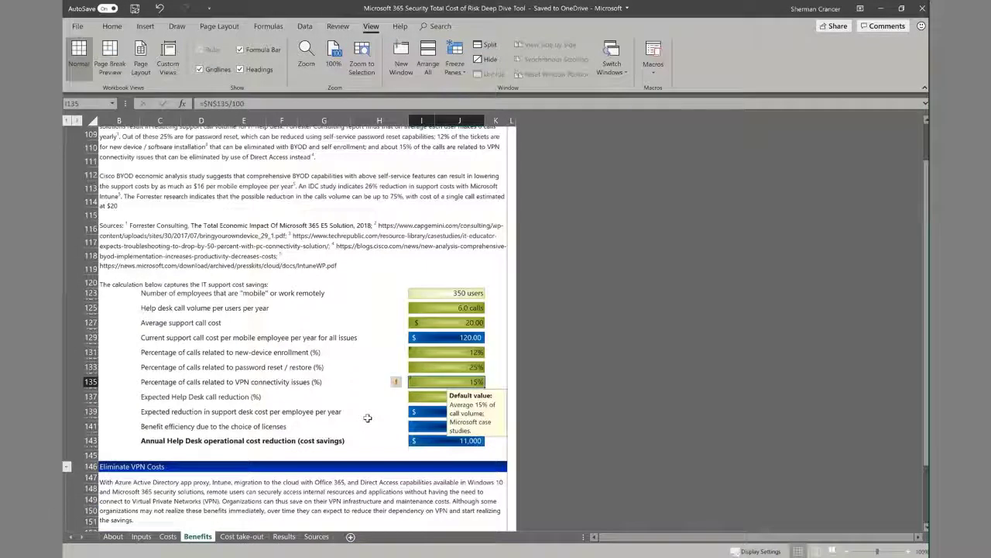
click(246, 409)
click(243, 399)
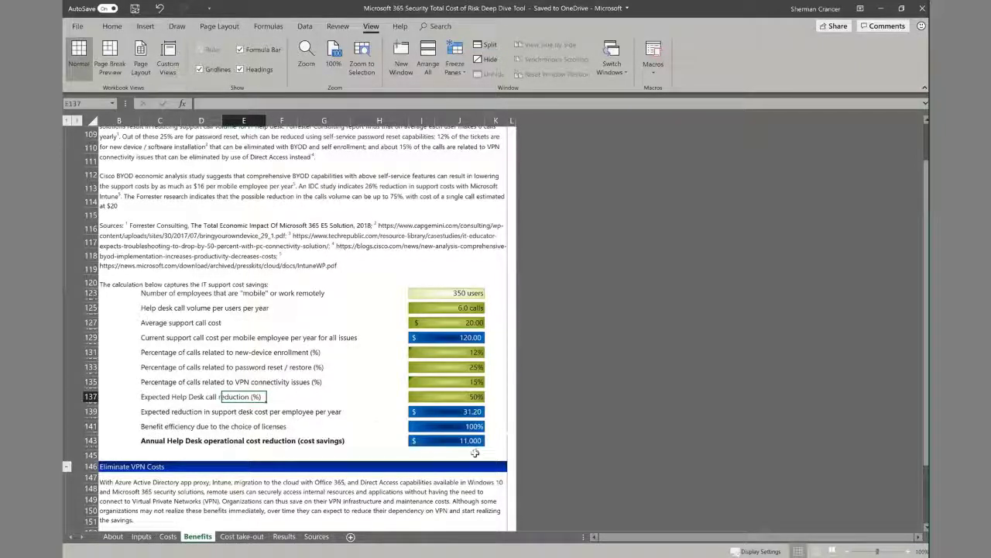
scroll(477, 451, up, 1)
scroll(454, 338, down, 2)
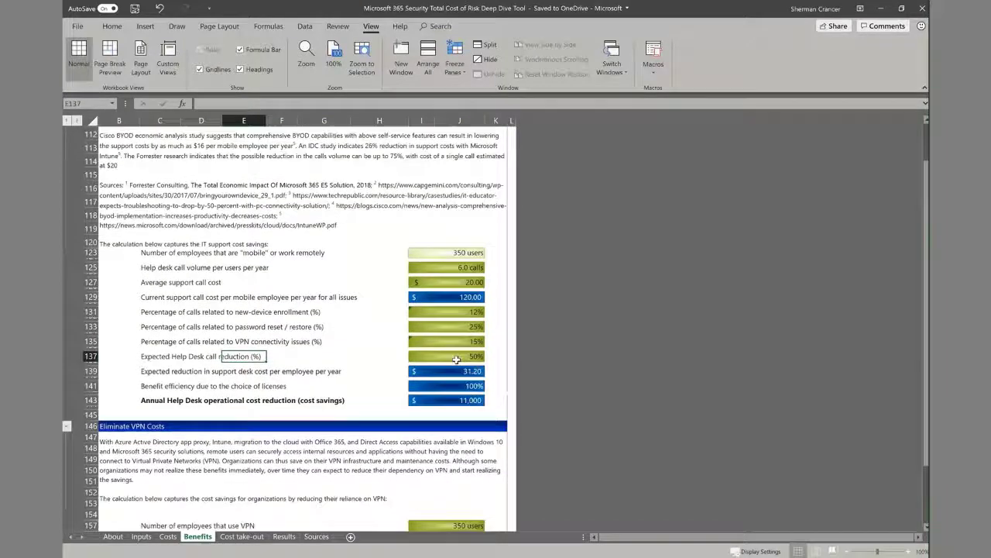
Examine the Eliminate VPN Costs and BYOD Hard Cost Avoidance calculations on the Benefits sheet
scroll(455, 338, down, 4)
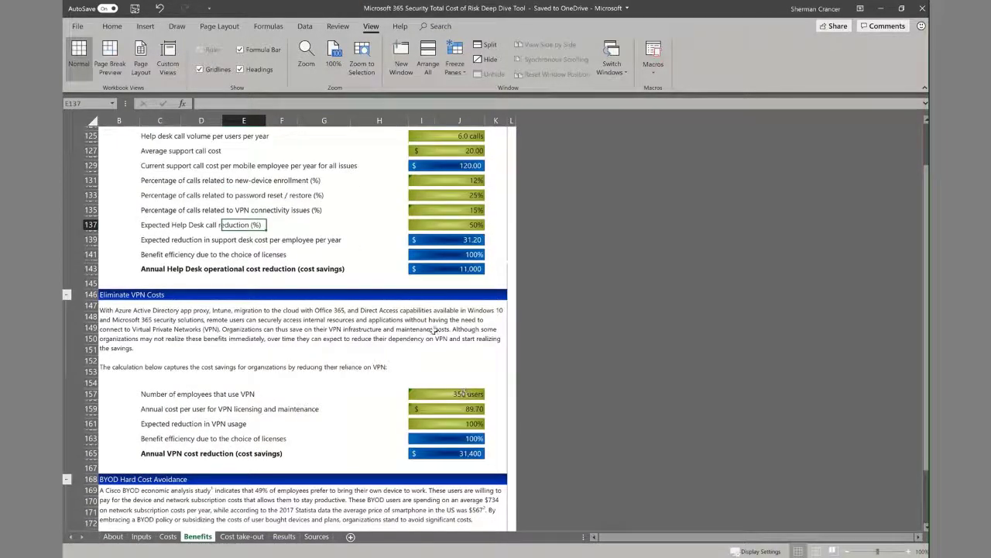
scroll(348, 255, down, 5)
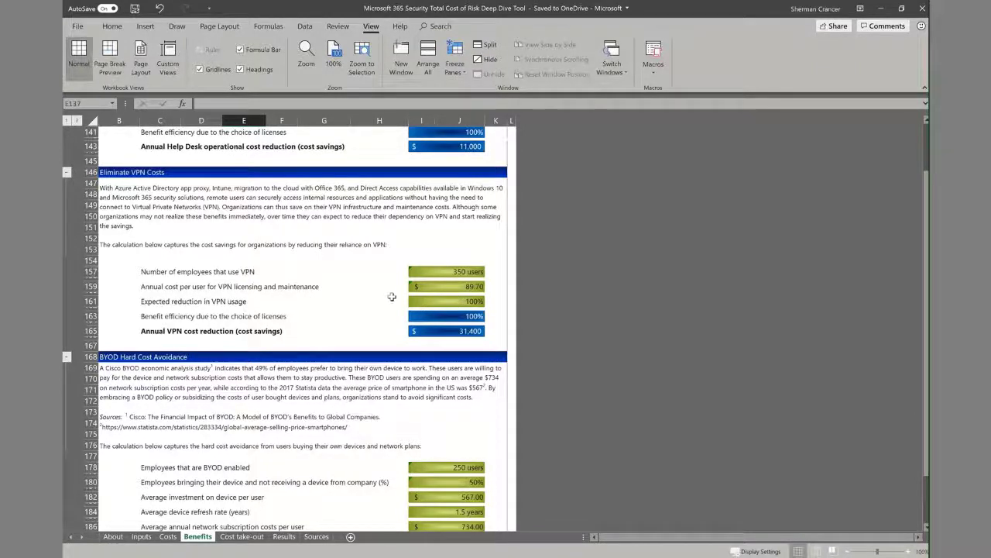
scroll(351, 346, down, 4)
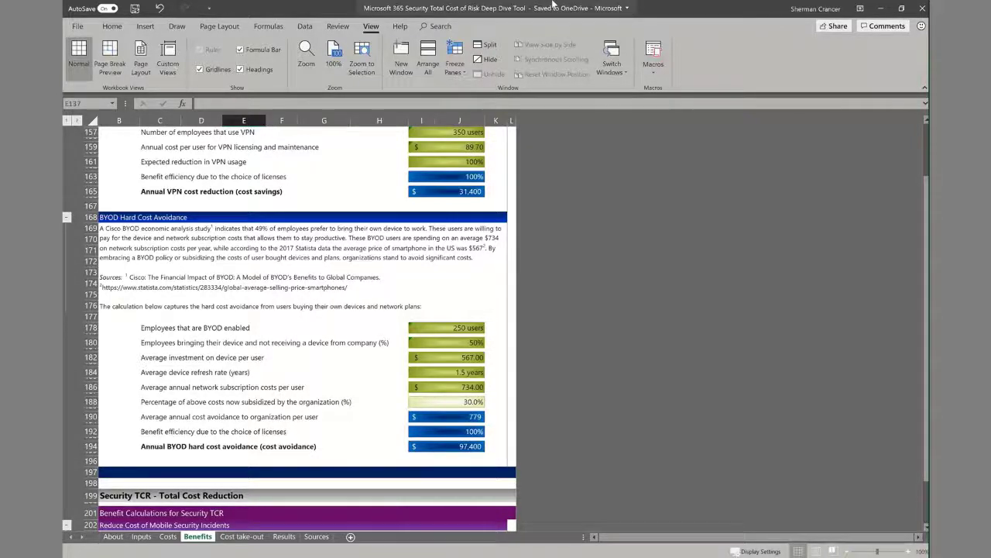
mouse_move(559, 6)
click(430, 23)
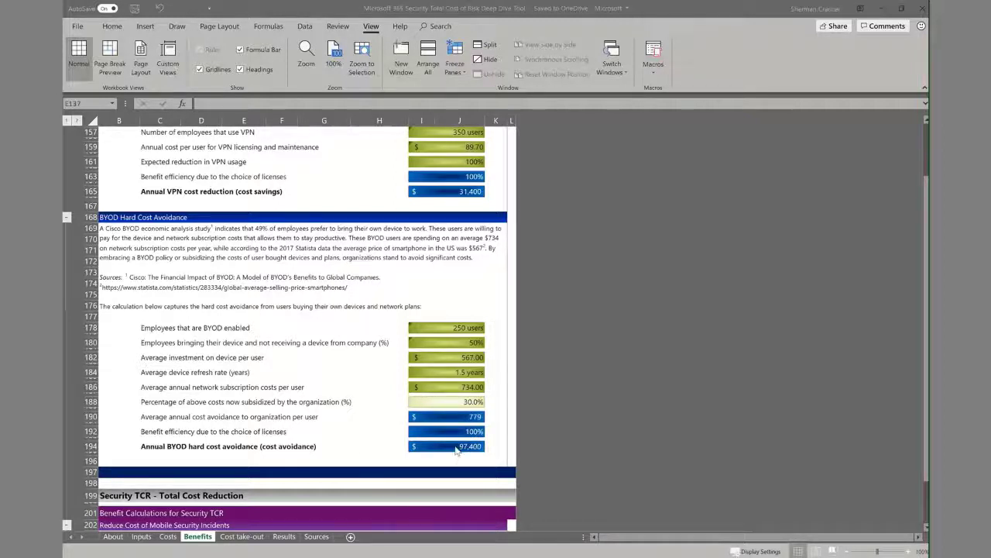
Review the Reduce Cost of Mobile Security Incidents section under Security TCR and view the note for the number of client devices
scroll(460, 459, down, 5)
scroll(405, 301, down, 4)
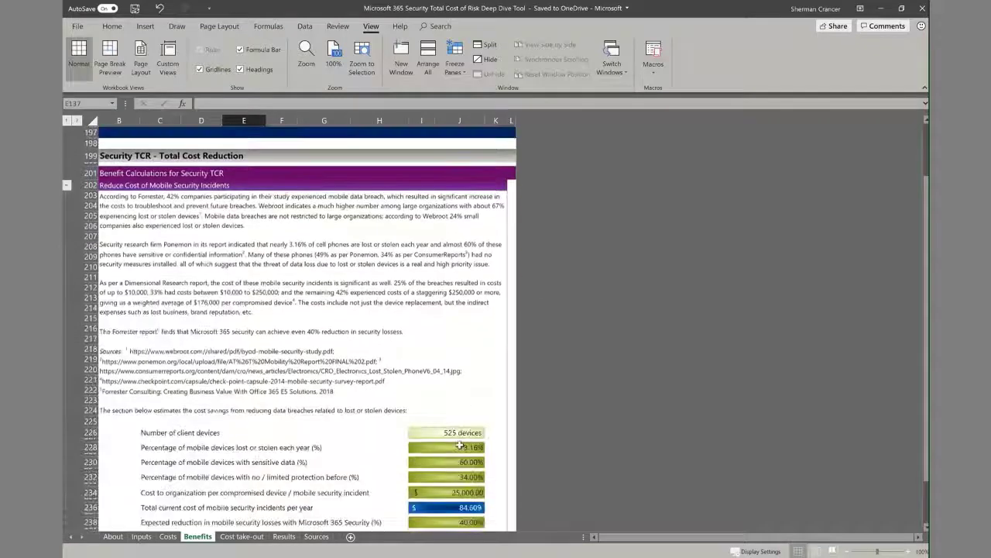
scroll(404, 302, up, 1)
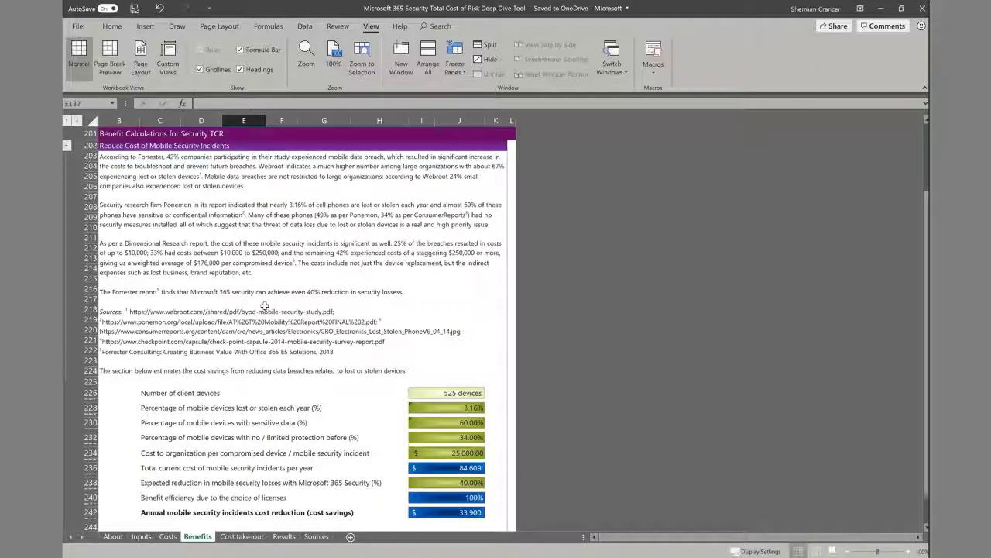
scroll(199, 275, up, 1)
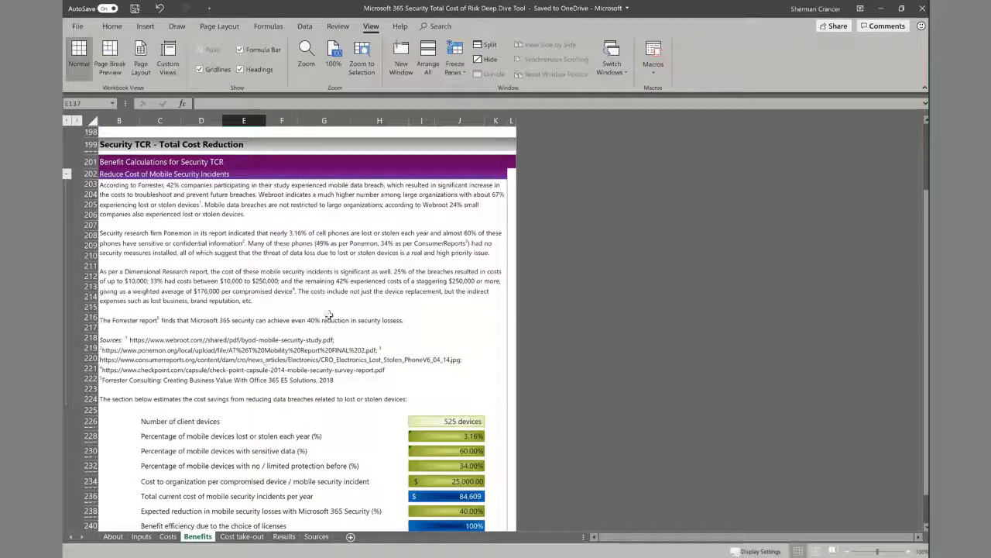
scroll(369, 289, down, 2)
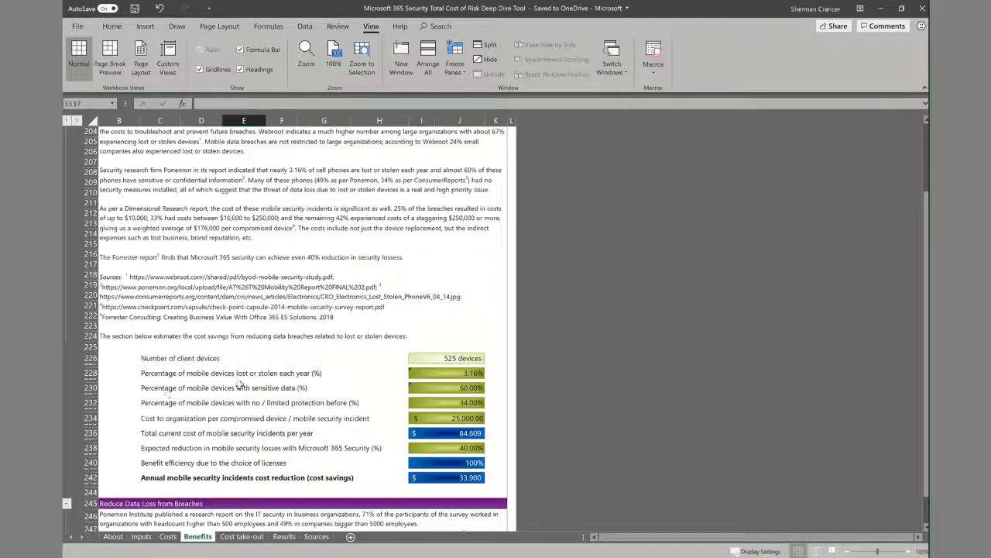
click(460, 357)
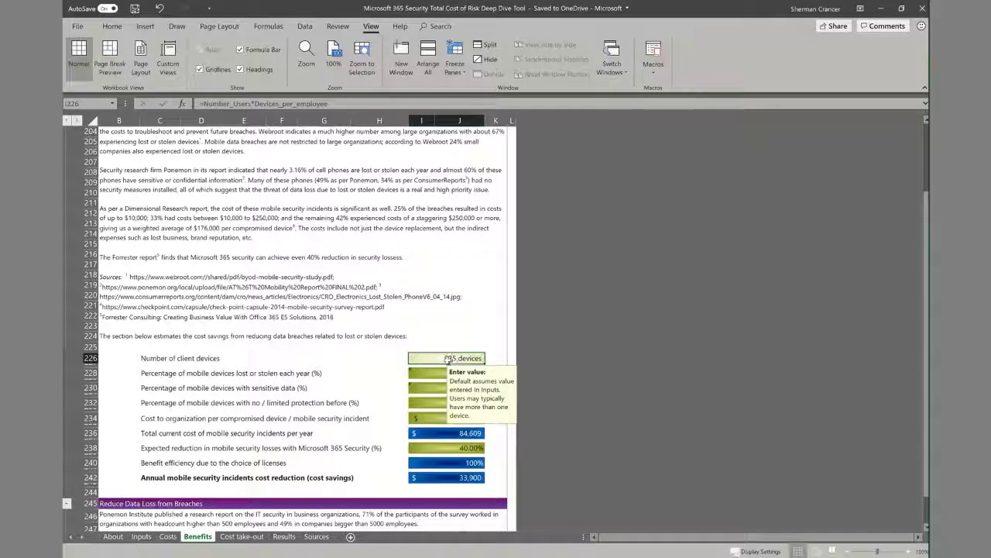
Inspect the formula behind the number of client devices and check the percentage of mobile devices lost or stolen each year
double_click(445, 357)
click(456, 338)
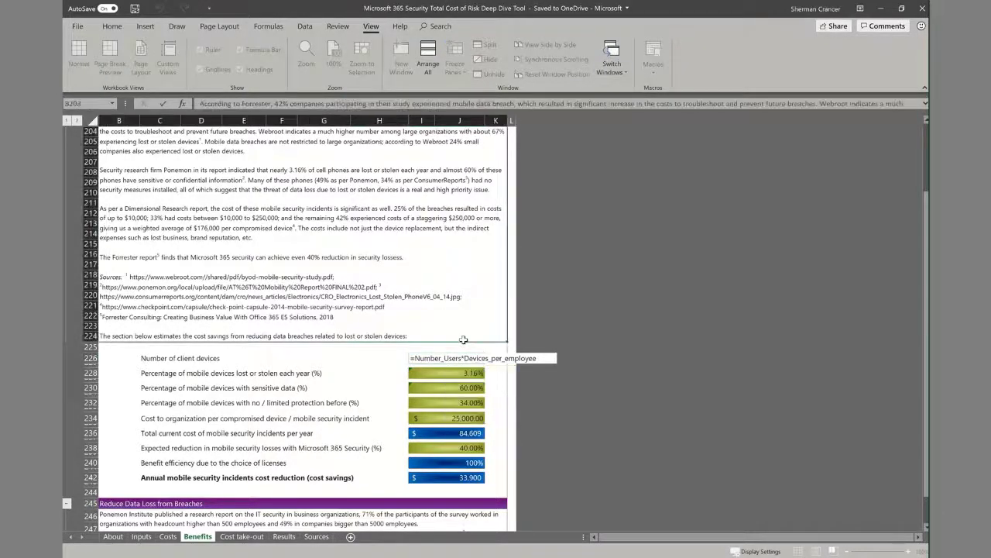
click(456, 358)
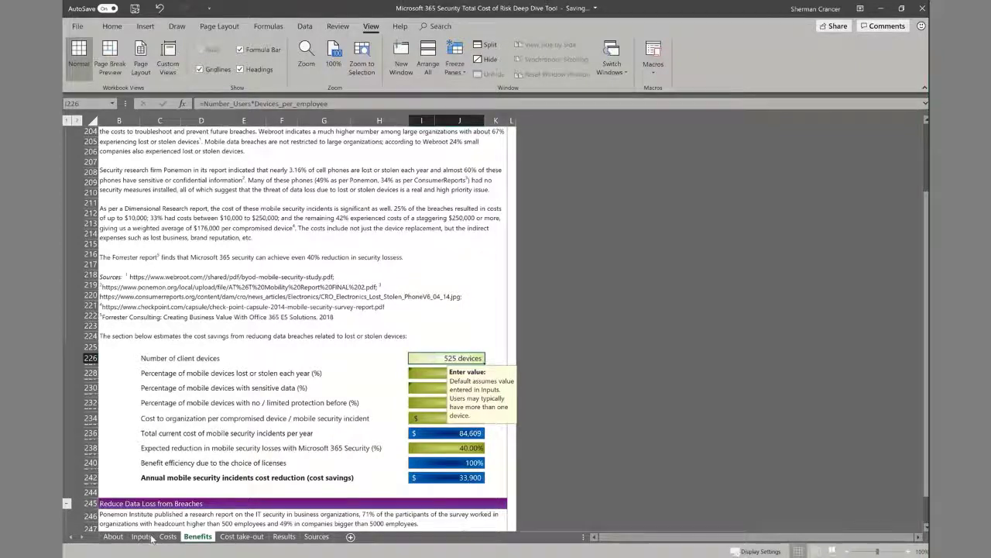
click(302, 374)
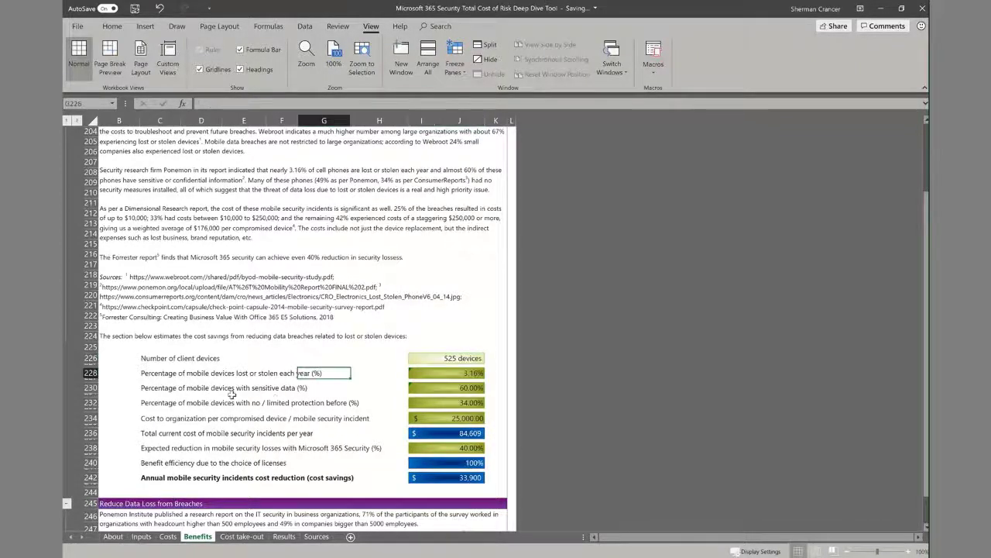
click(230, 375)
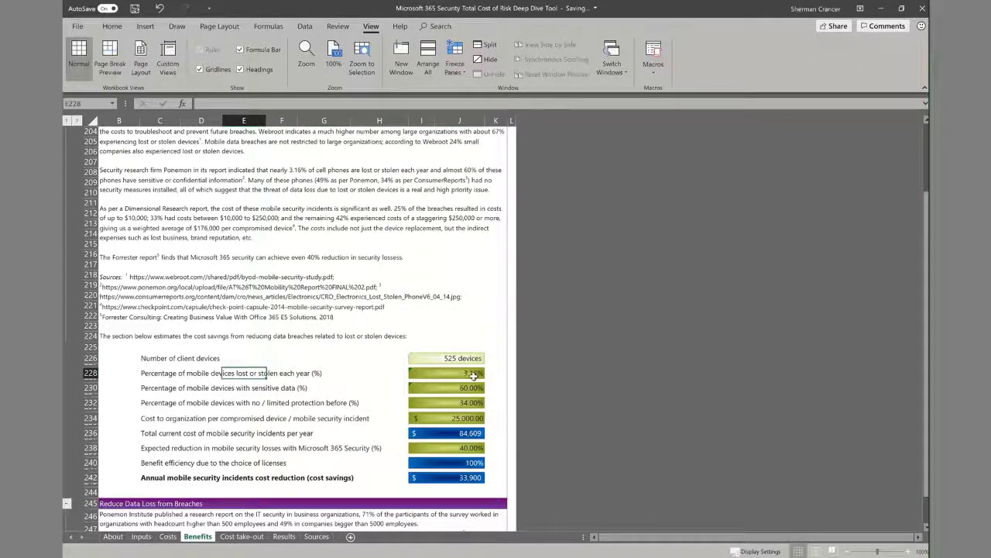
click(435, 15)
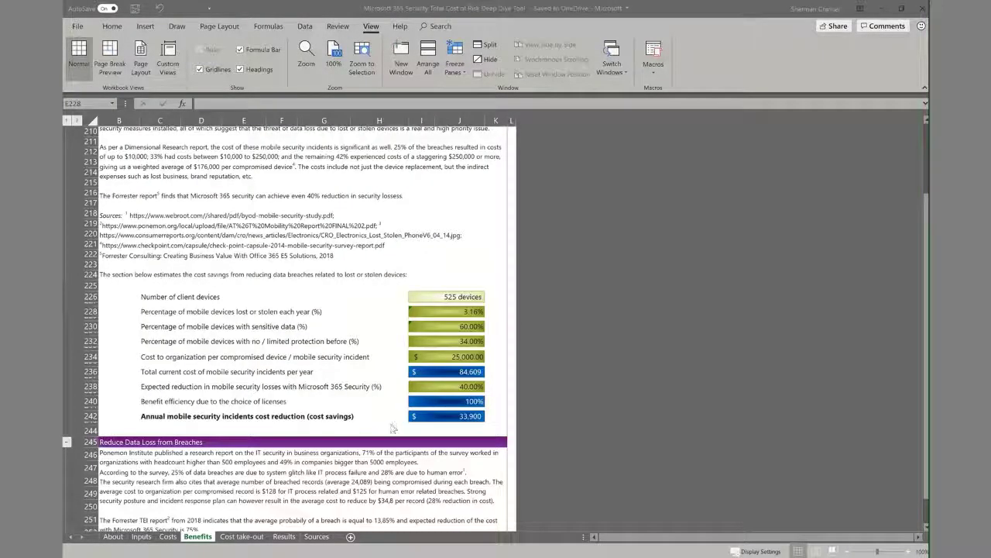
Examine the Reduce Data Loss from Breaches section and its annual cost reduction calculation on the Benefits sheet
scroll(392, 429, down, 7)
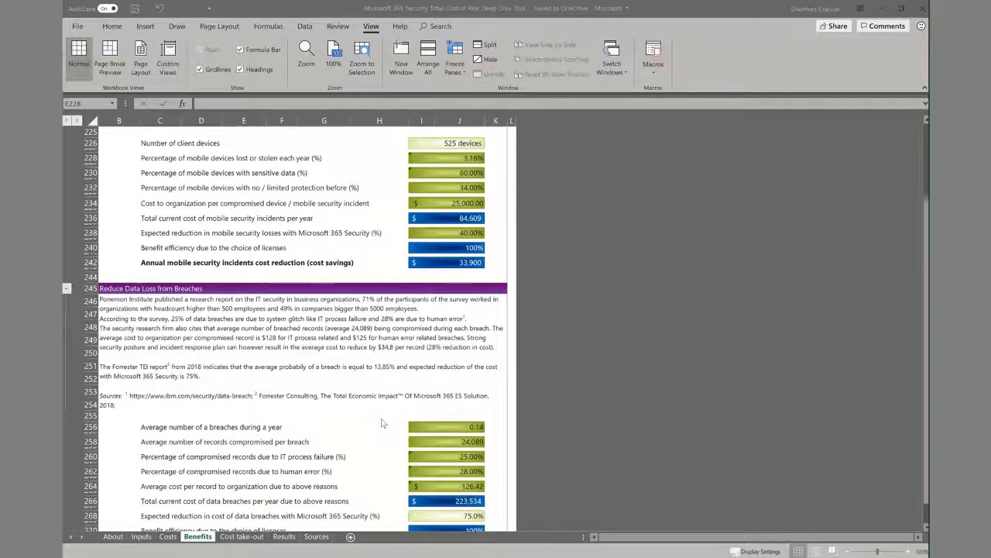
mouse_move(450, 4)
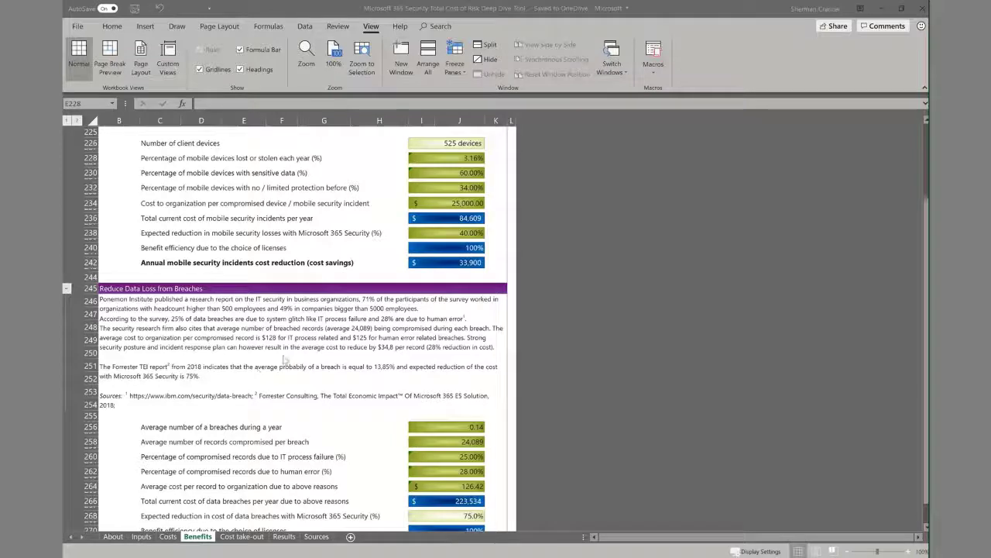
scroll(288, 348, down, 2)
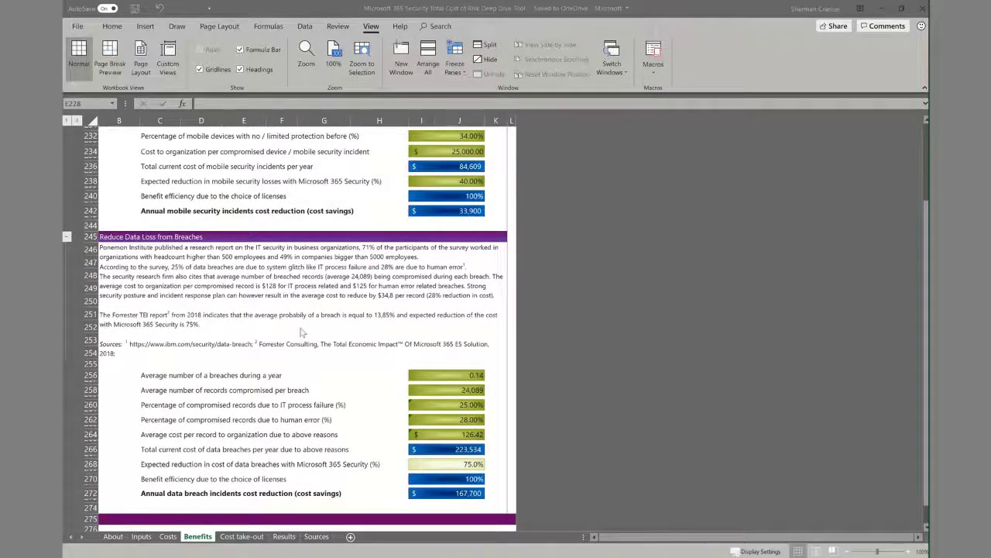
scroll(302, 332, down, 1)
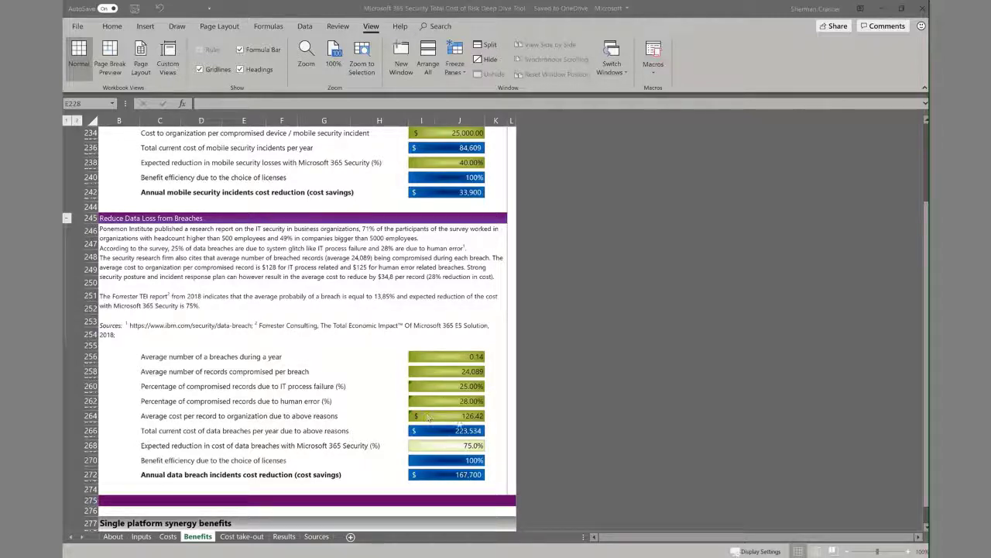
Review the Single platform synergy benefits, including the Microsoft FastTrack deployment and help desk calculation, through to the end of the Benefits sheet
scroll(391, 453, down, 9)
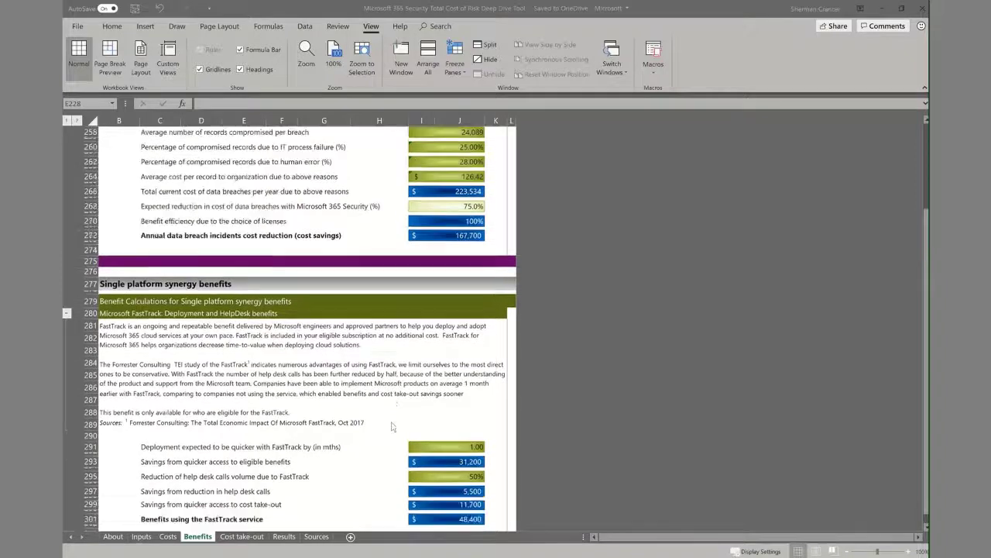
scroll(397, 420, down, 1)
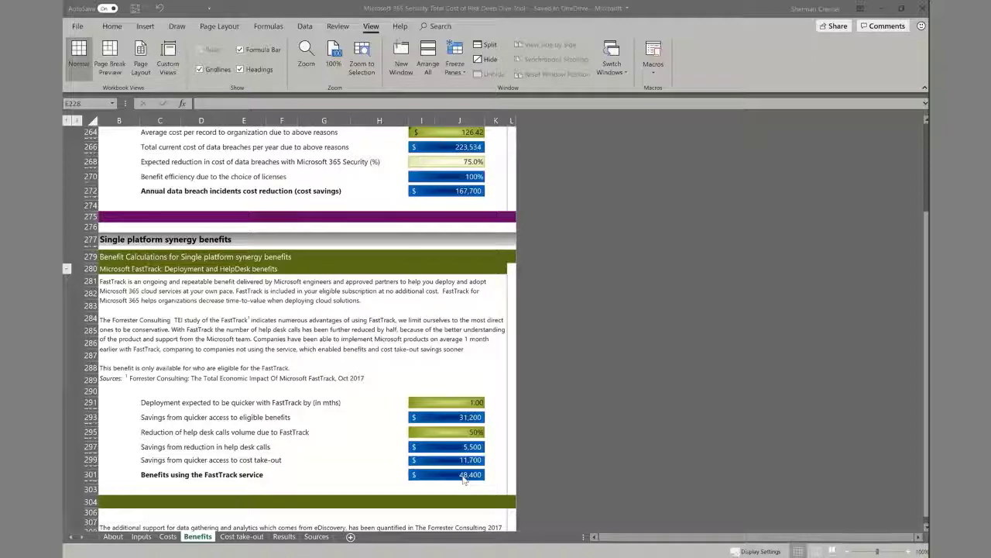
scroll(357, 457, down, 3)
scroll(358, 457, down, 5)
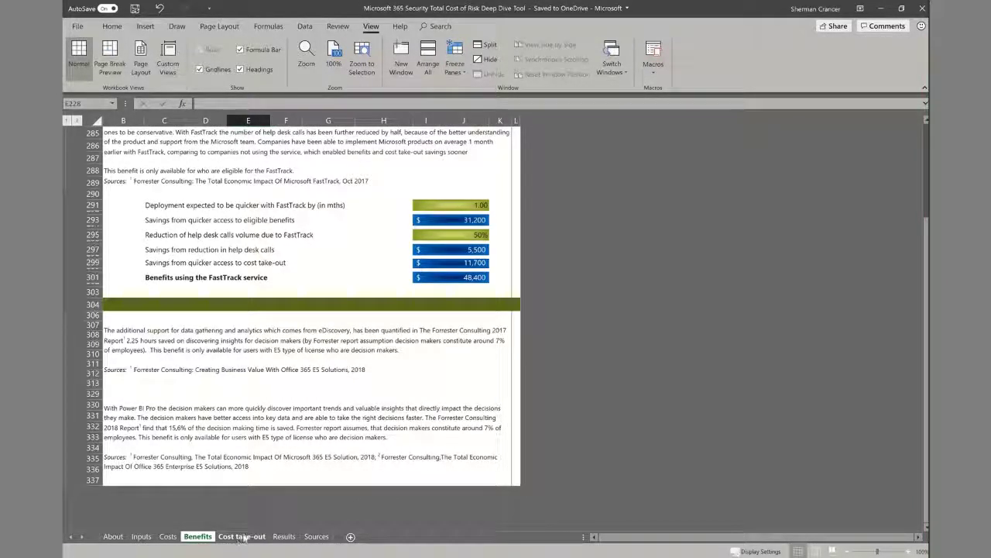
Open the Cost take-out sheet and examine the savings summary with the Messaging Security and Identity & Access Management costs
click(242, 536)
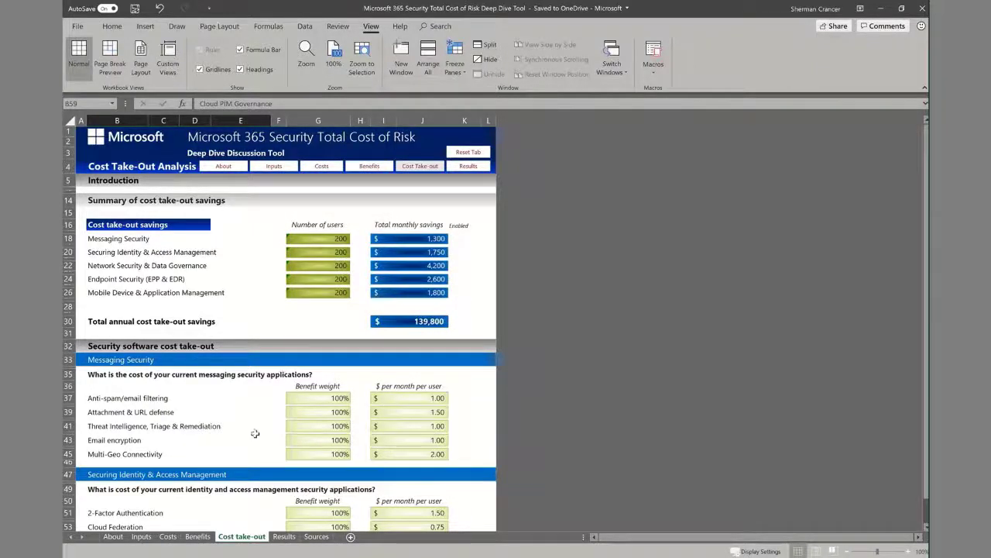
scroll(255, 430, down, 2)
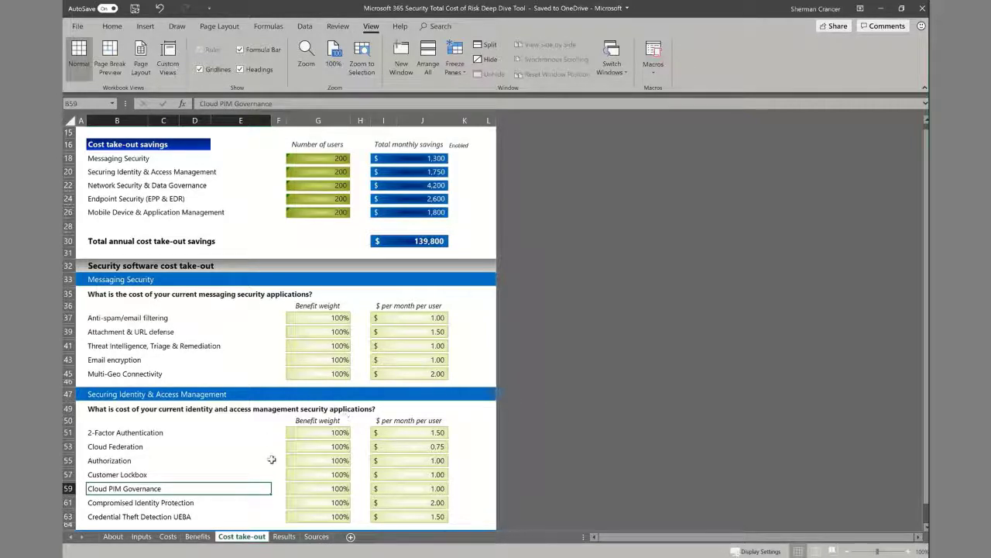
scroll(276, 457, down, 5)
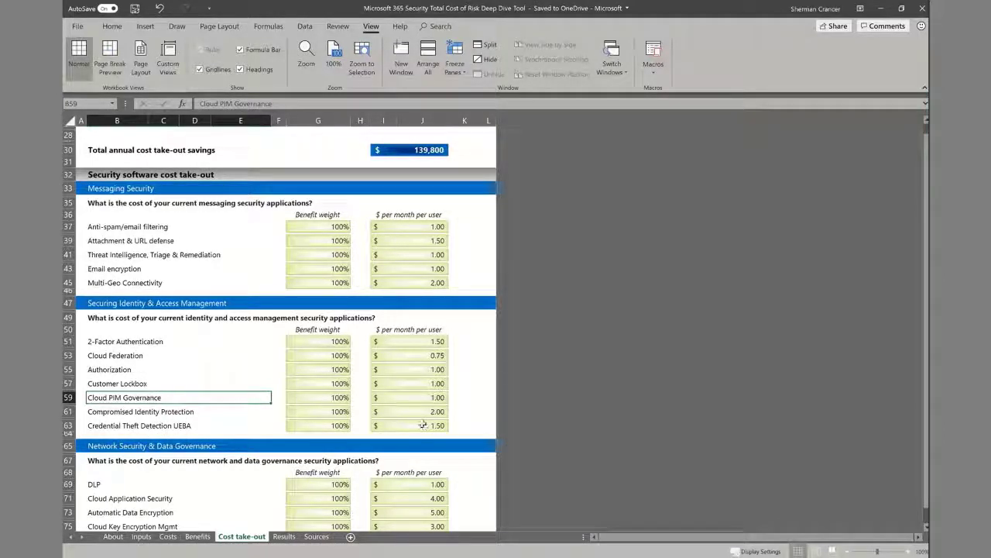
scroll(425, 422, down, 2)
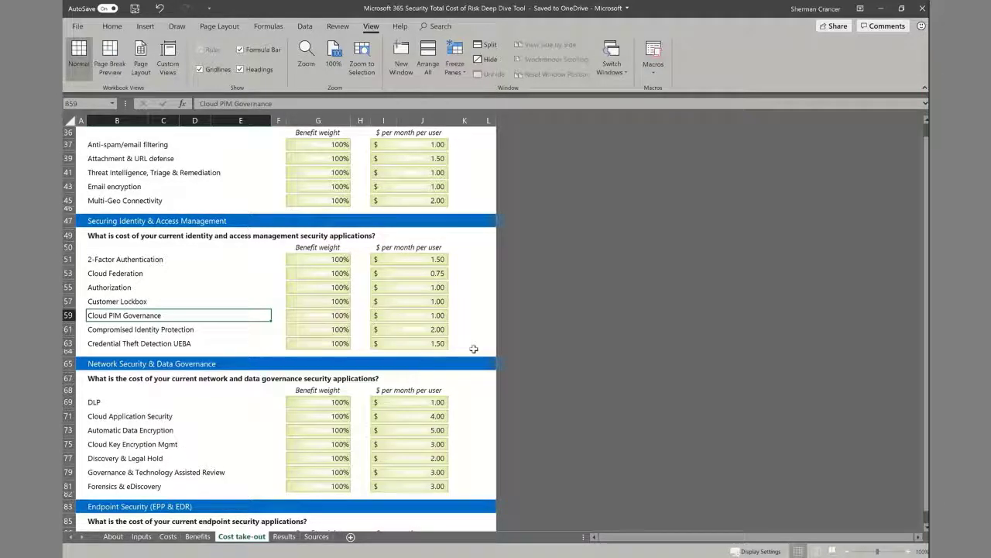
Examine the network, endpoint and mobile security cost take-out entries, and return to the summary of cost take-out savings
scroll(474, 349, down, 3)
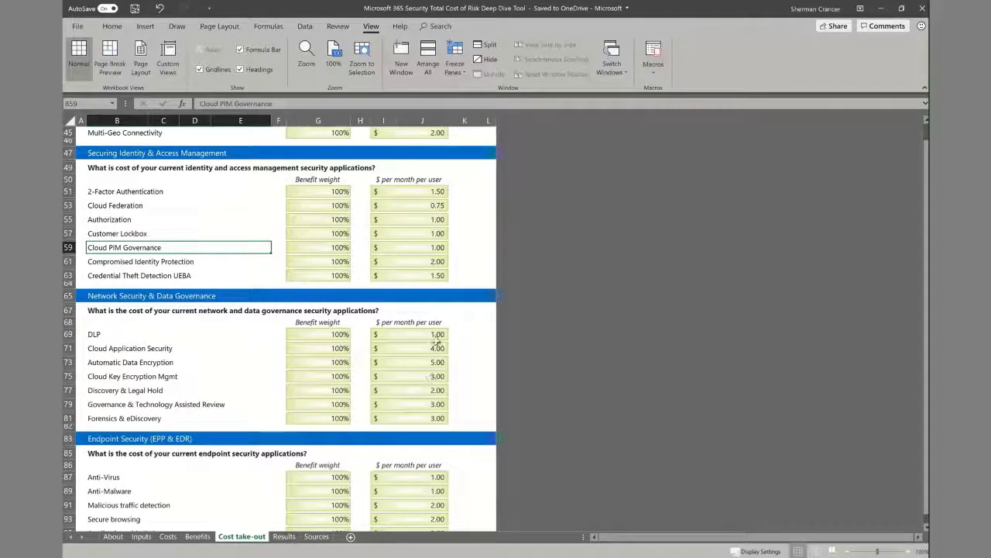
scroll(474, 399, down, 4)
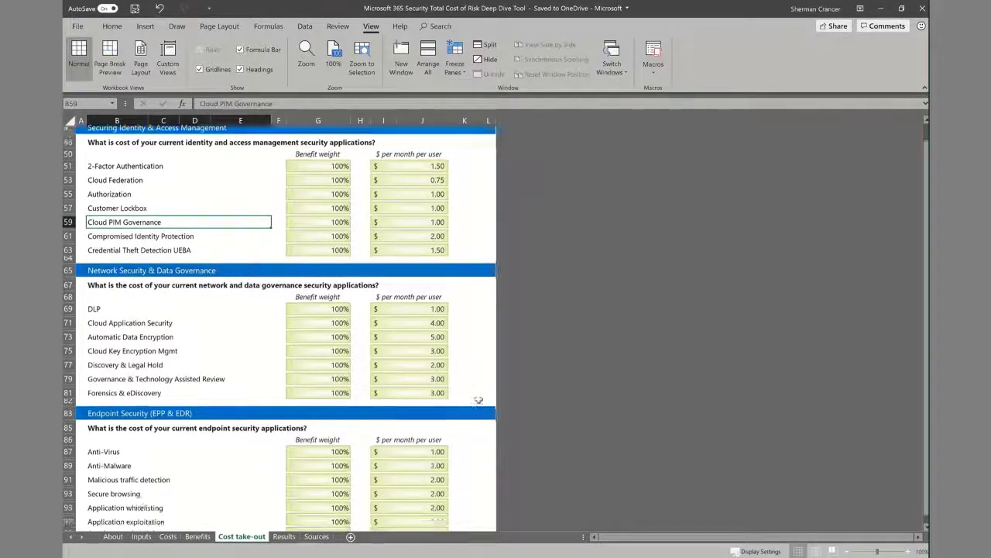
scroll(479, 398, down, 2)
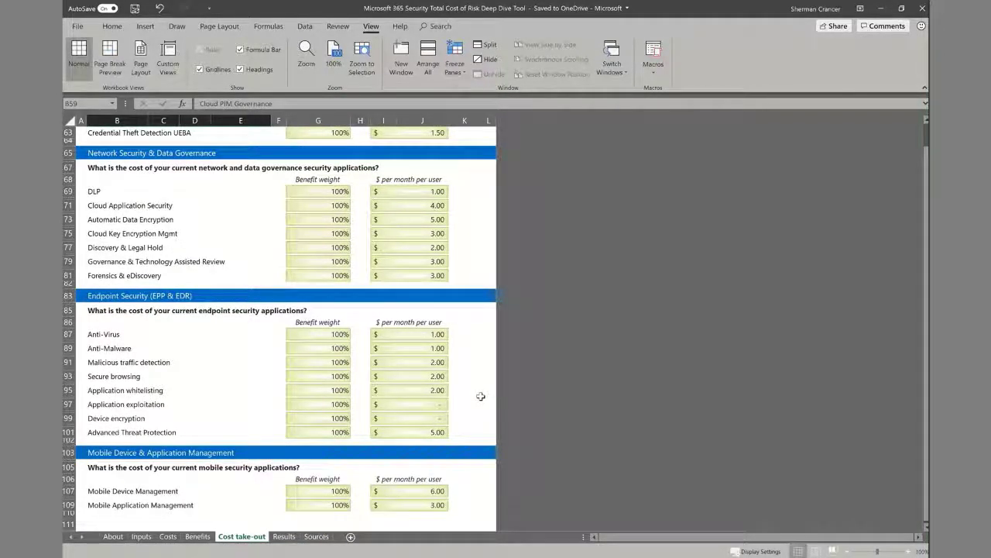
scroll(483, 395, down, 4)
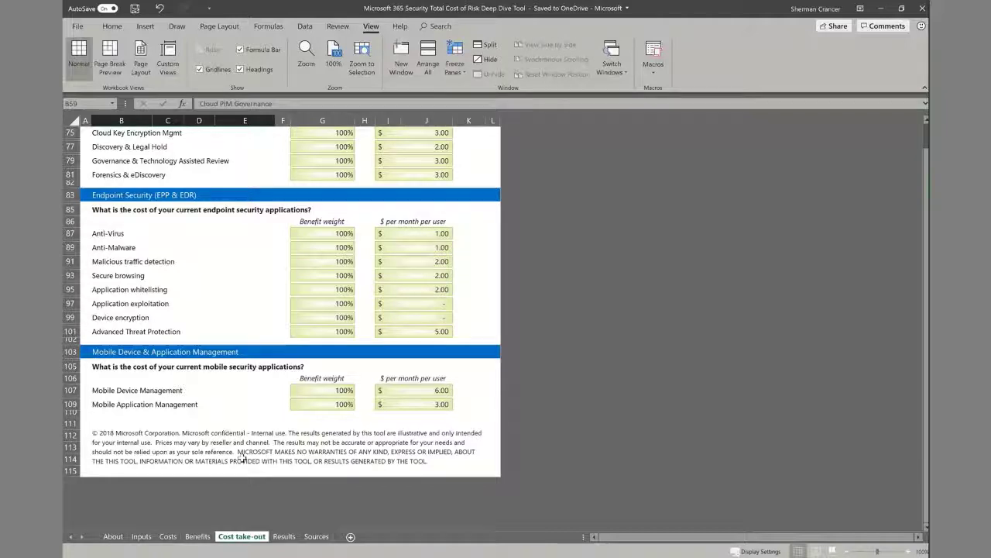
scroll(243, 453, up, 10)
scroll(246, 452, up, 6)
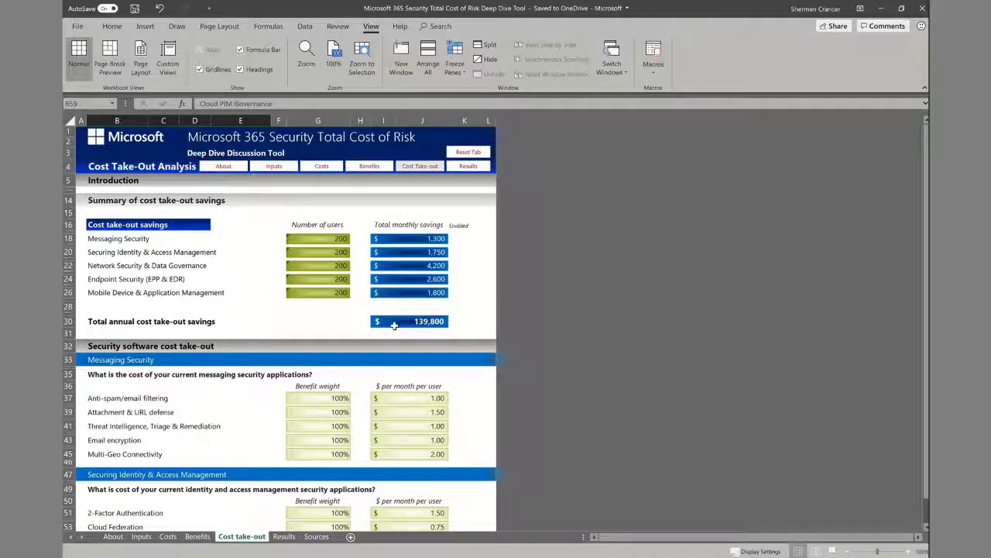
Open the Results sheet and examine the three-year Net Present Value, the detailed breakup of projected costs and benefits, and the breakdown charts
click(284, 536)
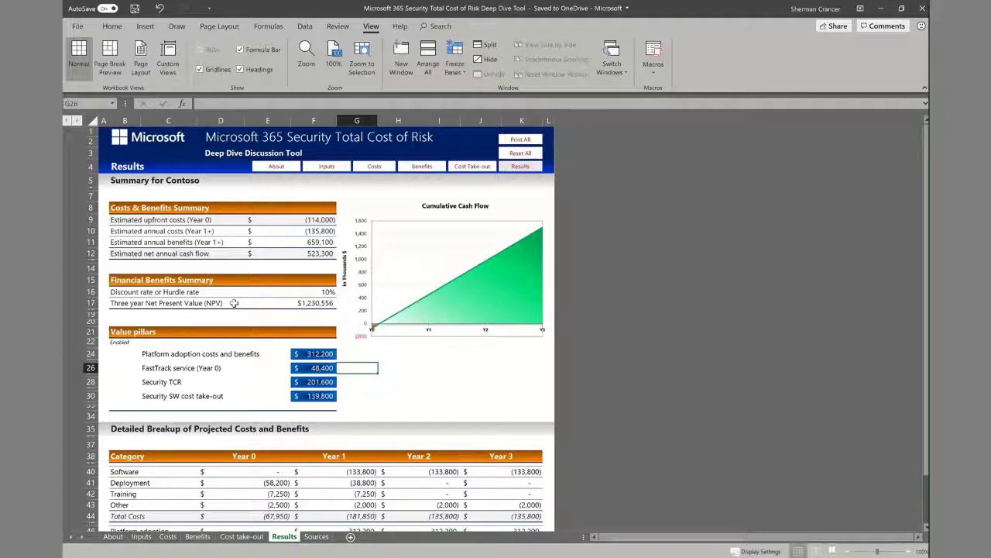
click(302, 304)
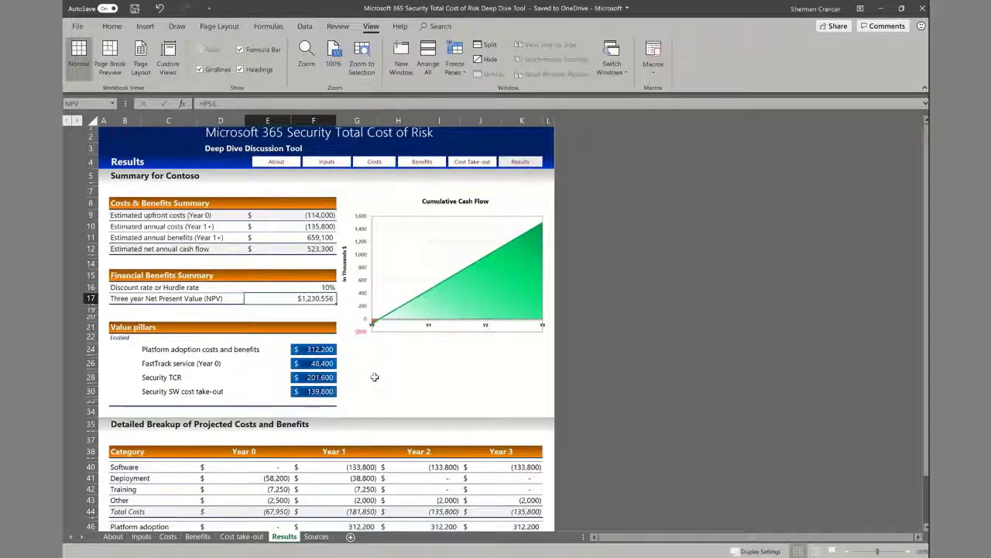
scroll(374, 374, down, 5)
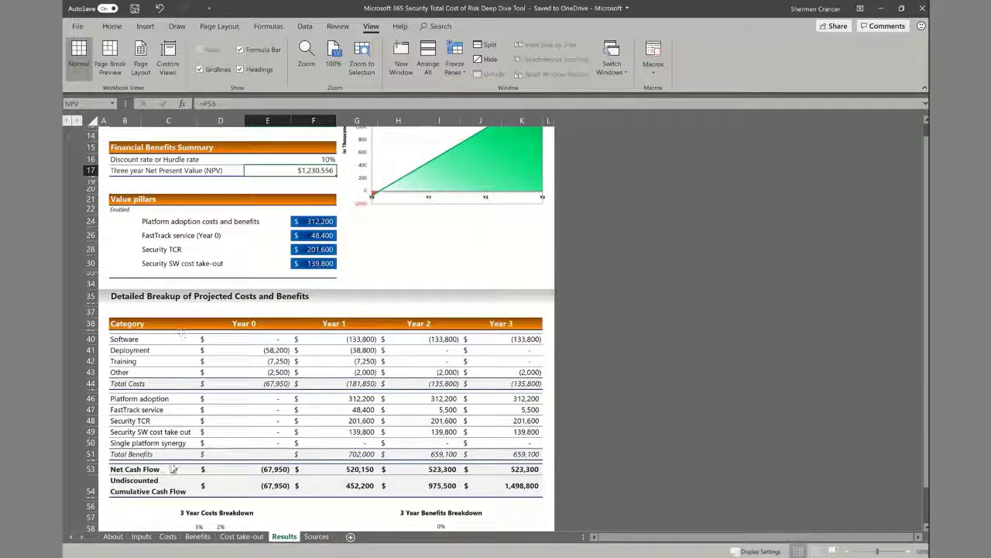
scroll(378, 399, down, 4)
scroll(384, 414, down, 3)
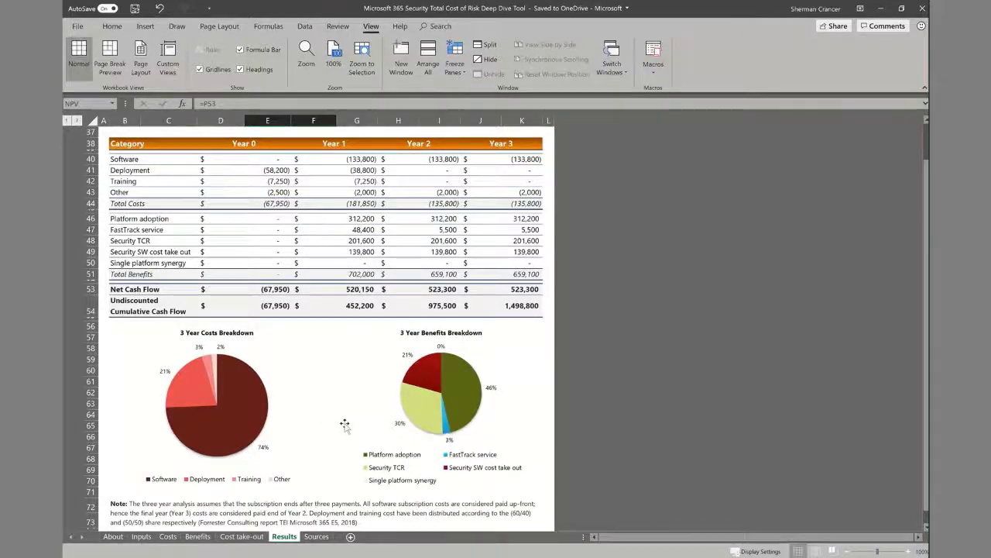
scroll(343, 421, up, 12)
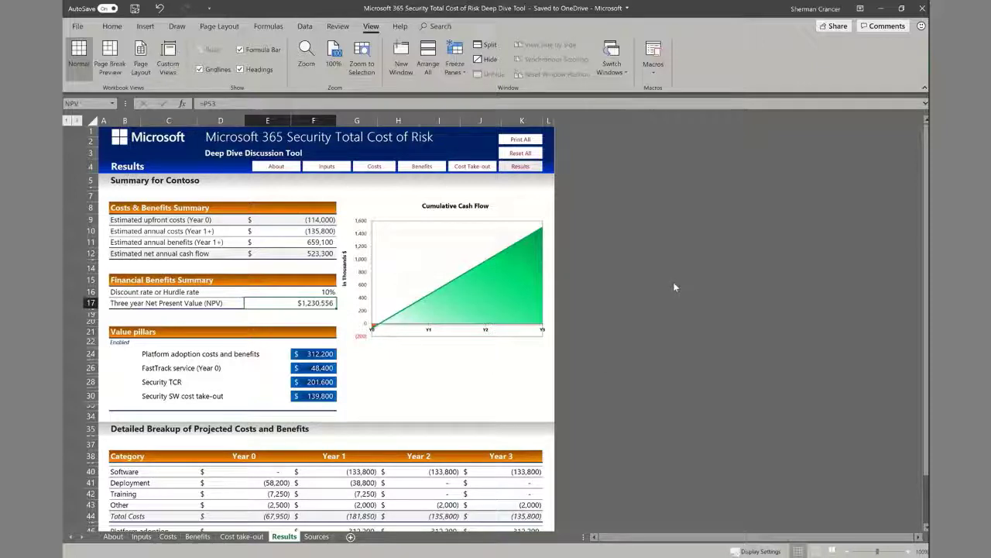
mouse_move(455, 14)
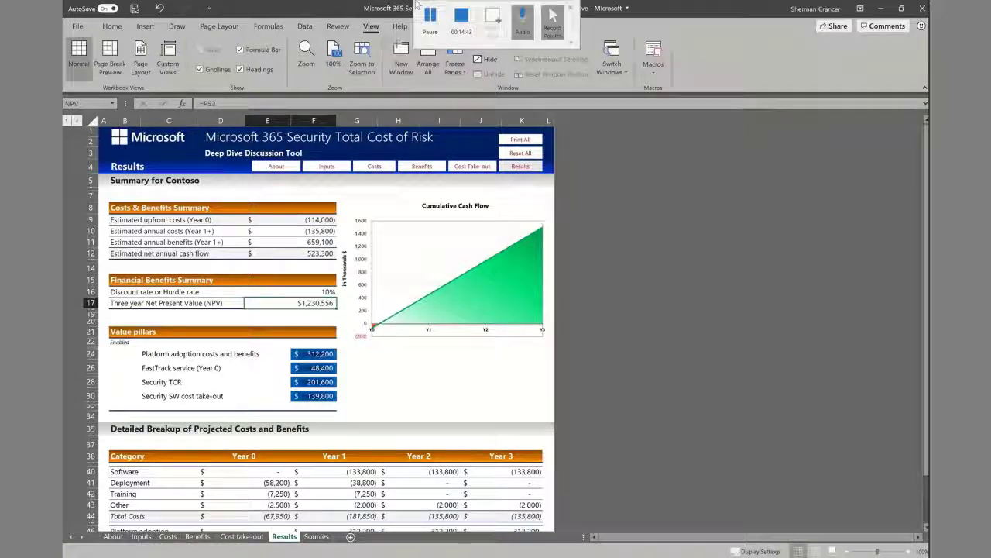